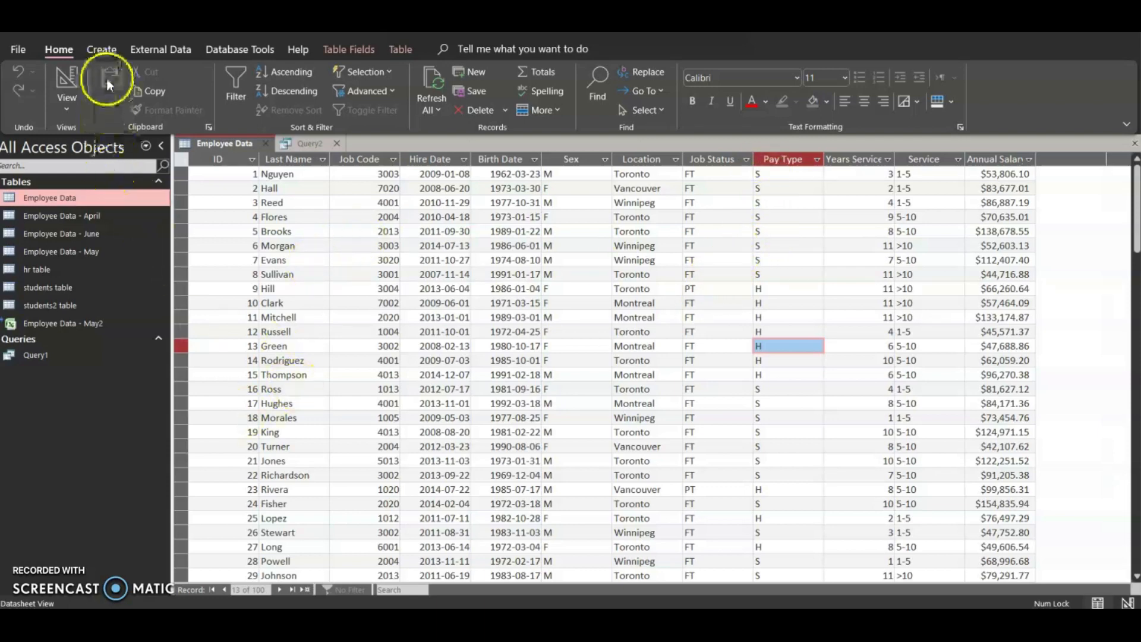
Create a new query in design view and add the Employee Data table to it
{"action": "left_click", "coordinate": [111, 53]}
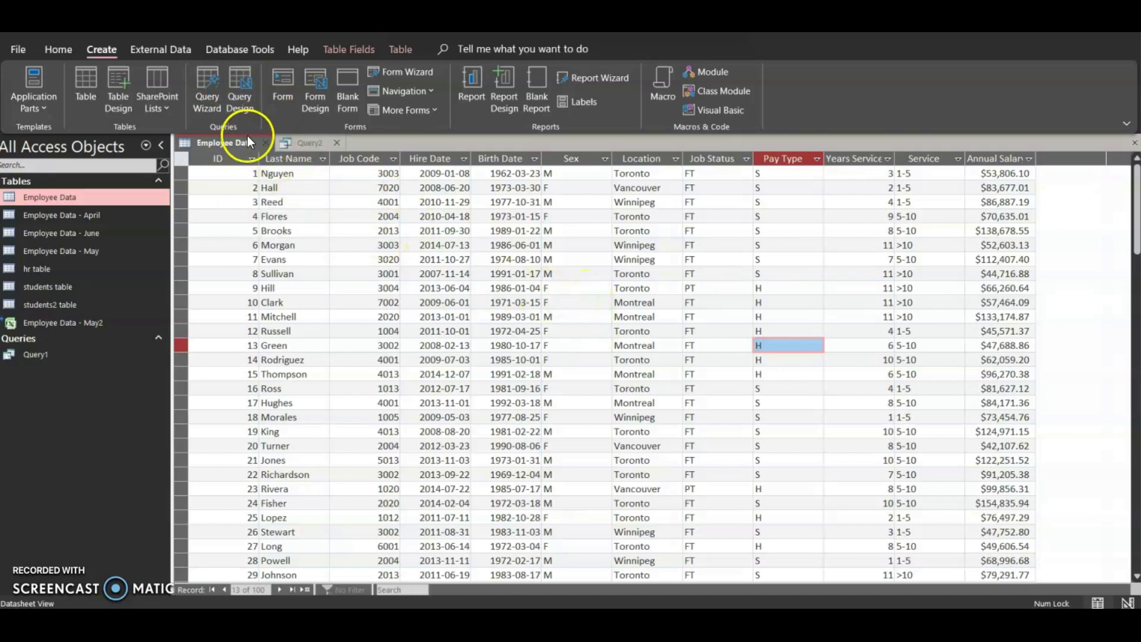
{"action": "left_click", "coordinate": [248, 92]}
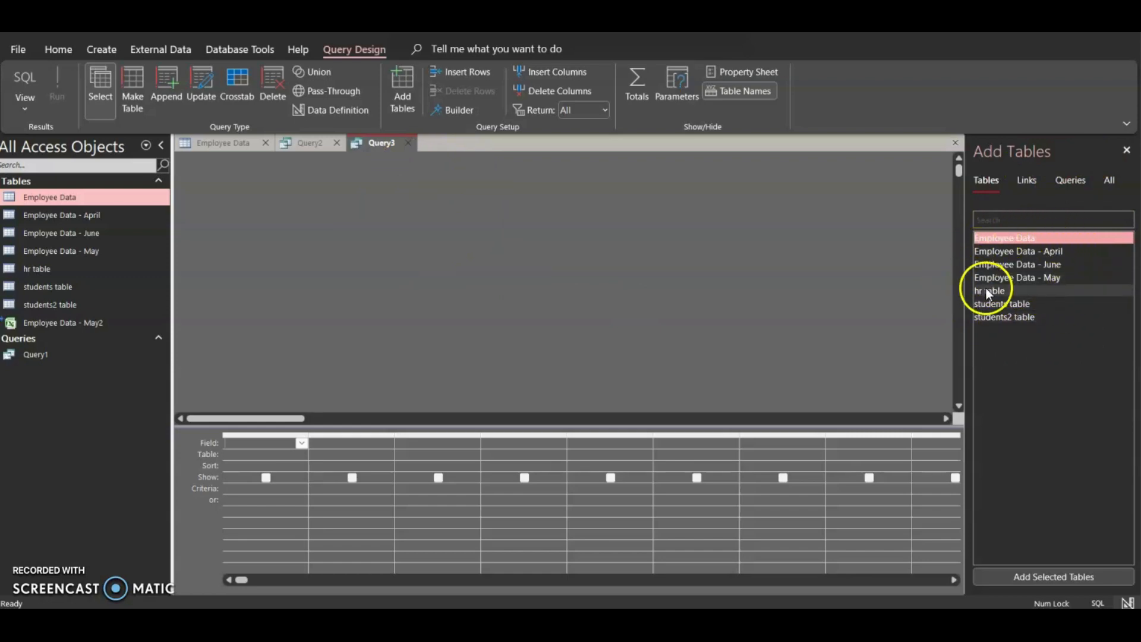
{"action": "left_click", "coordinate": [223, 142]}
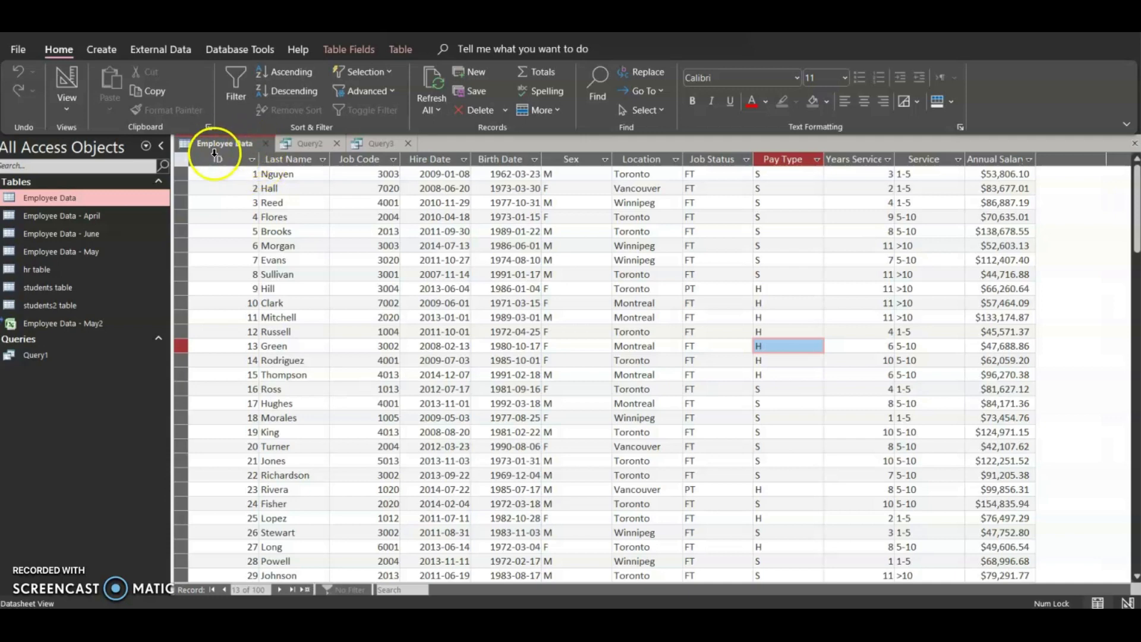
{"action": "left_click", "coordinate": [378, 144]}
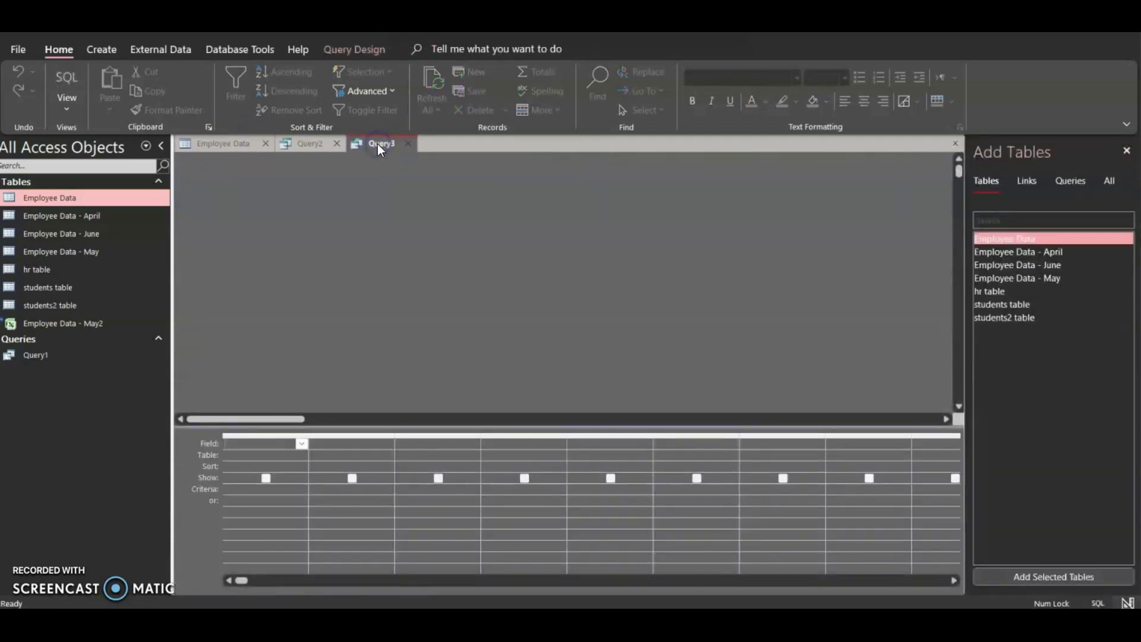
{"action": "left_click_drag", "start_coordinate": [1027, 234], "coordinate": [512, 218]}
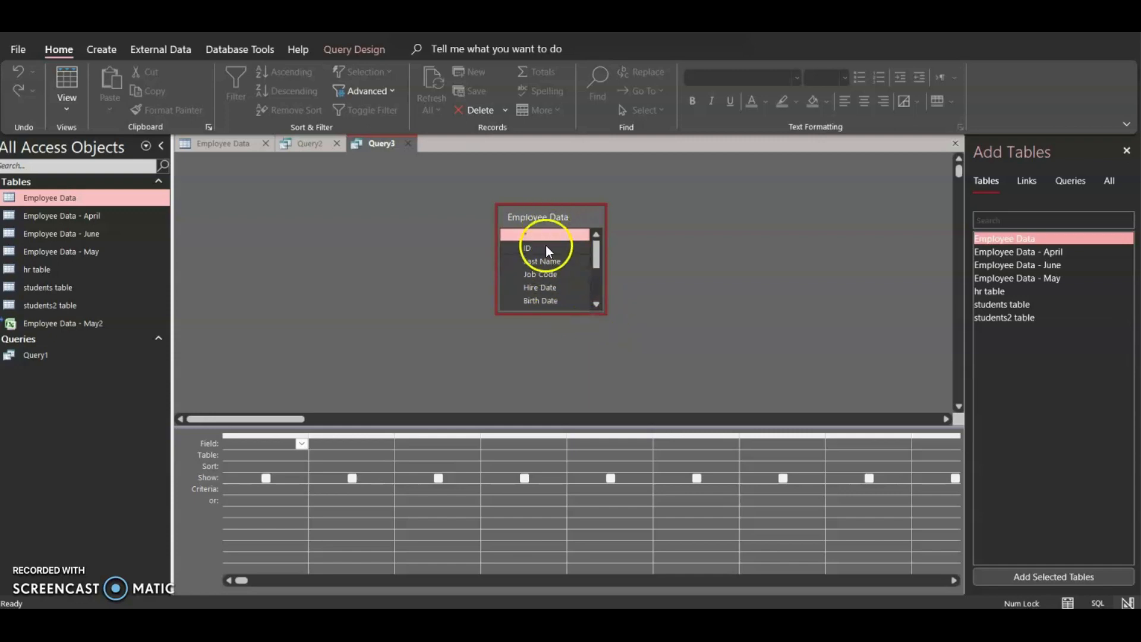
Add all Employee Data fields to the query design grid and enlarge the grid area
{"action": "double_click", "coordinate": [547, 215]}
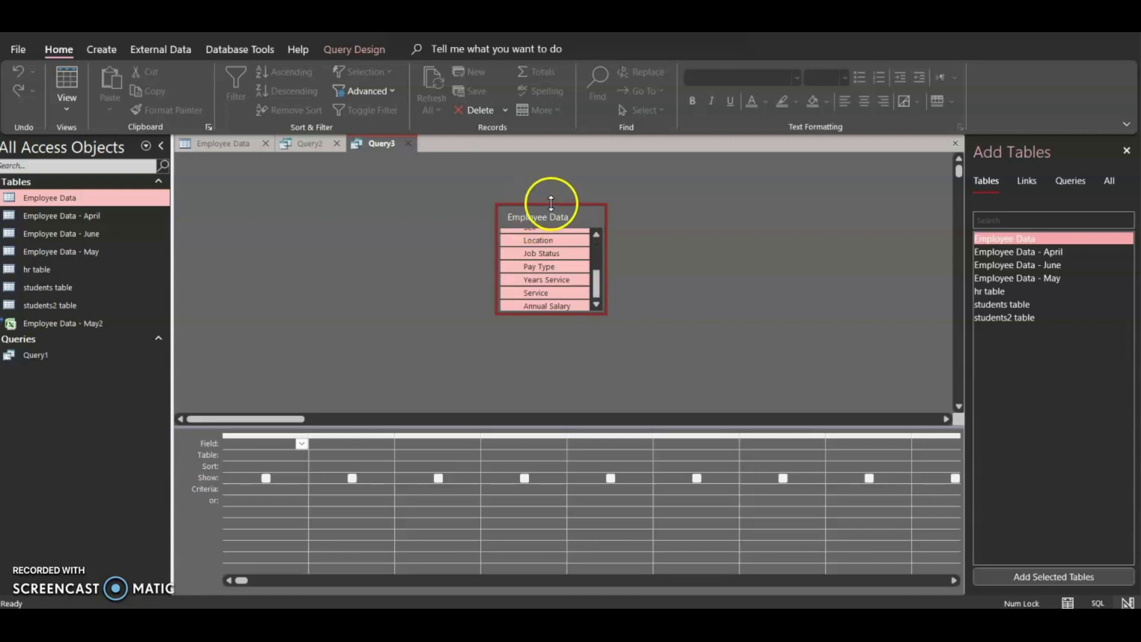
{"action": "left_click_drag", "start_coordinate": [543, 249], "coordinate": [266, 452]}
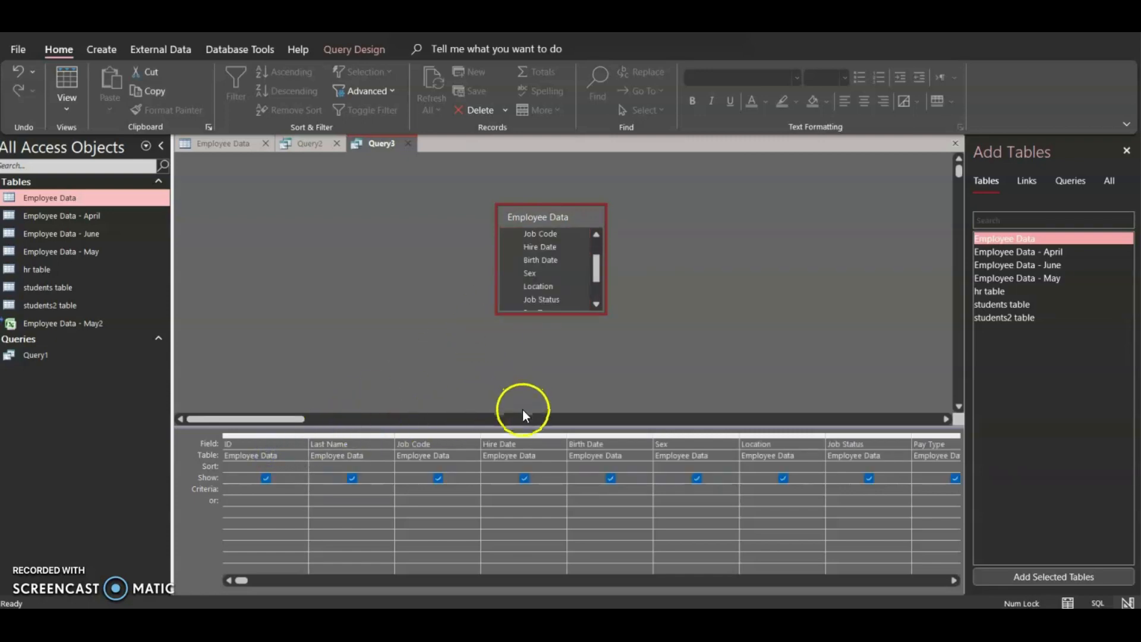
{"action": "left_click_drag", "start_coordinate": [524, 426], "coordinate": [523, 355]}
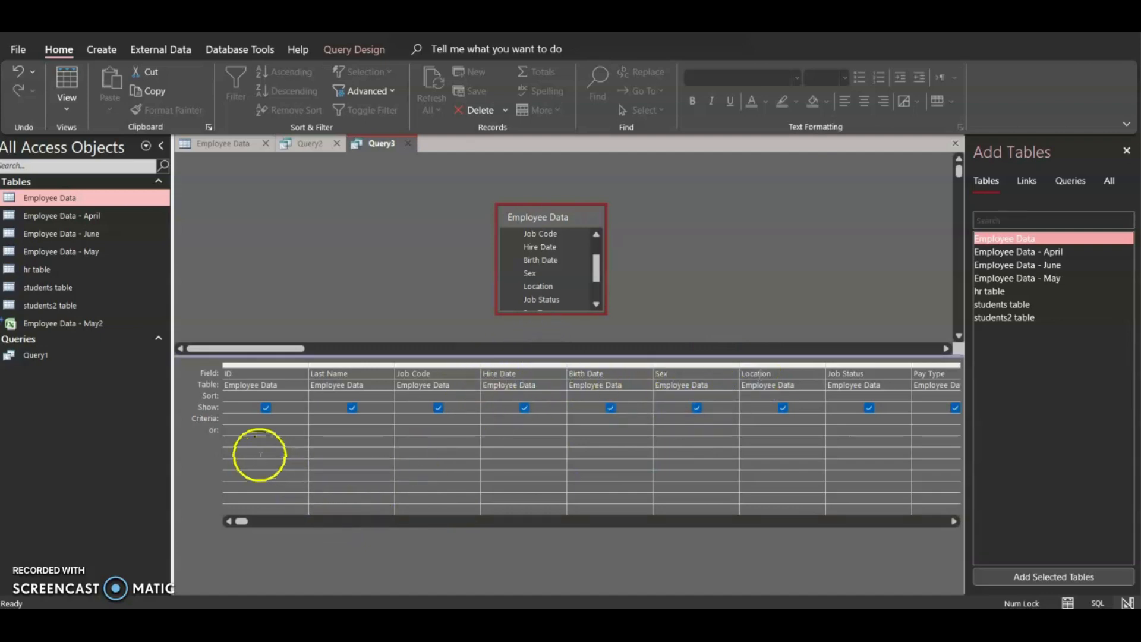
Set the Location criterion to "Winnipeg" and run the query
{"action": "left_click", "coordinate": [222, 419]}
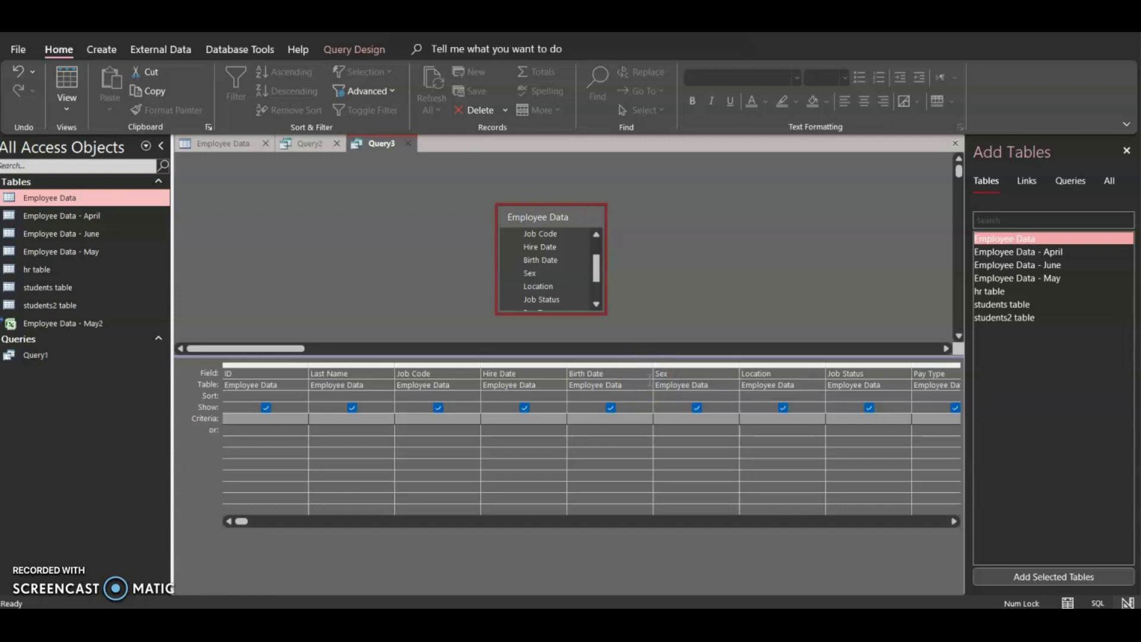
{"action": "left_click", "coordinate": [355, 50]}
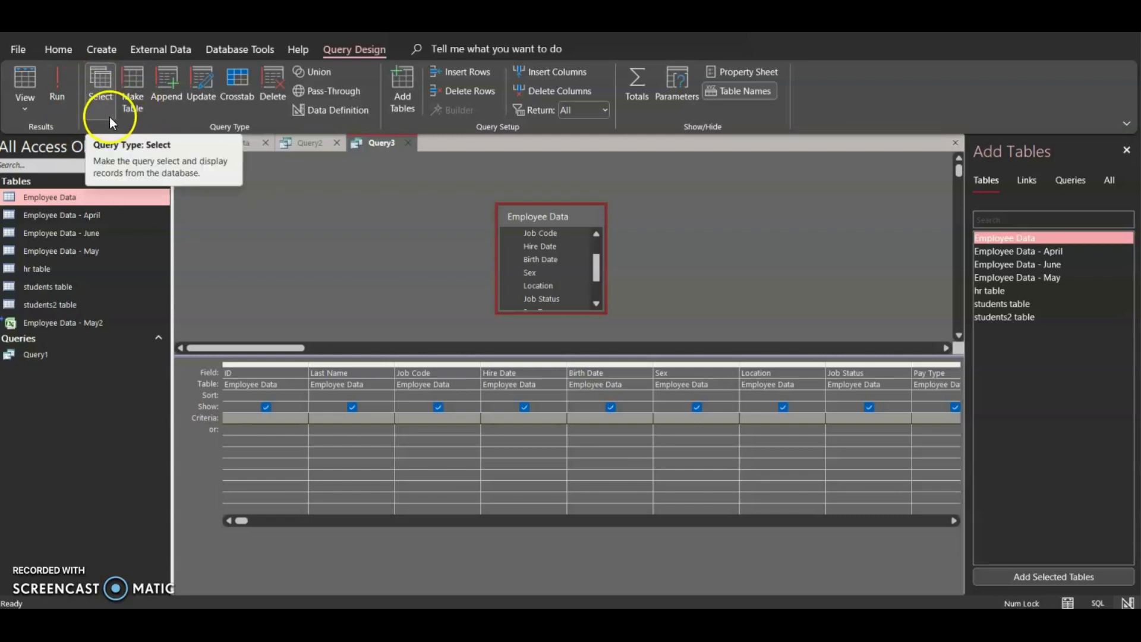
{"action": "left_click", "coordinate": [754, 426]}
{"action": "left_click", "coordinate": [795, 438]}
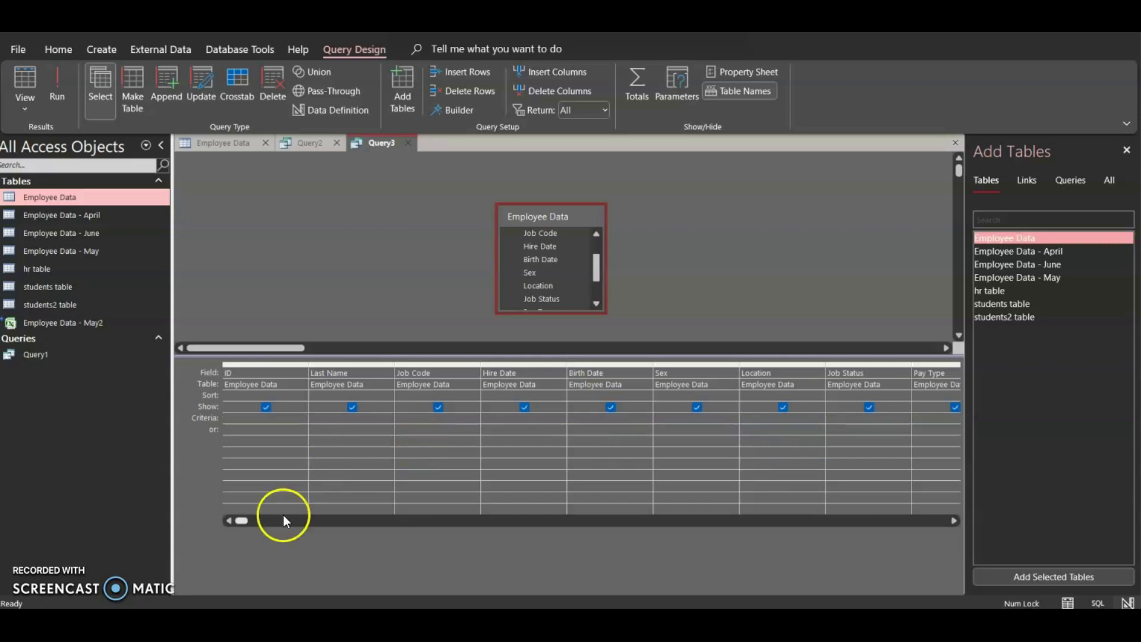
{"action": "left_click", "coordinate": [222, 419]}
{"action": "left_click", "coordinate": [224, 416]}
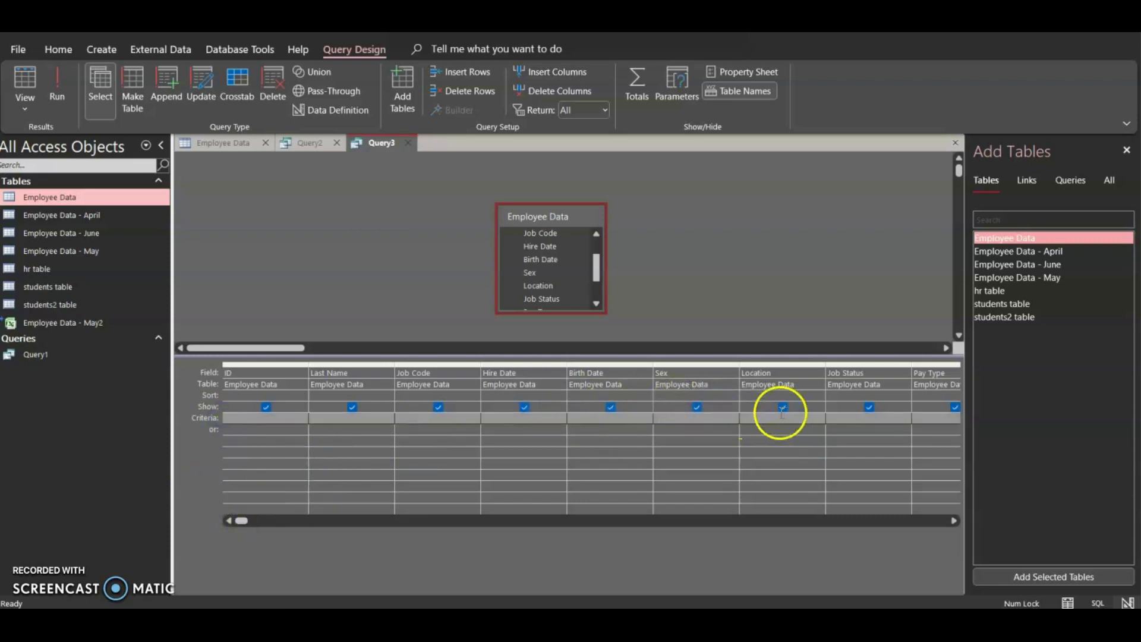
{"action": "left_click", "coordinate": [753, 418]}
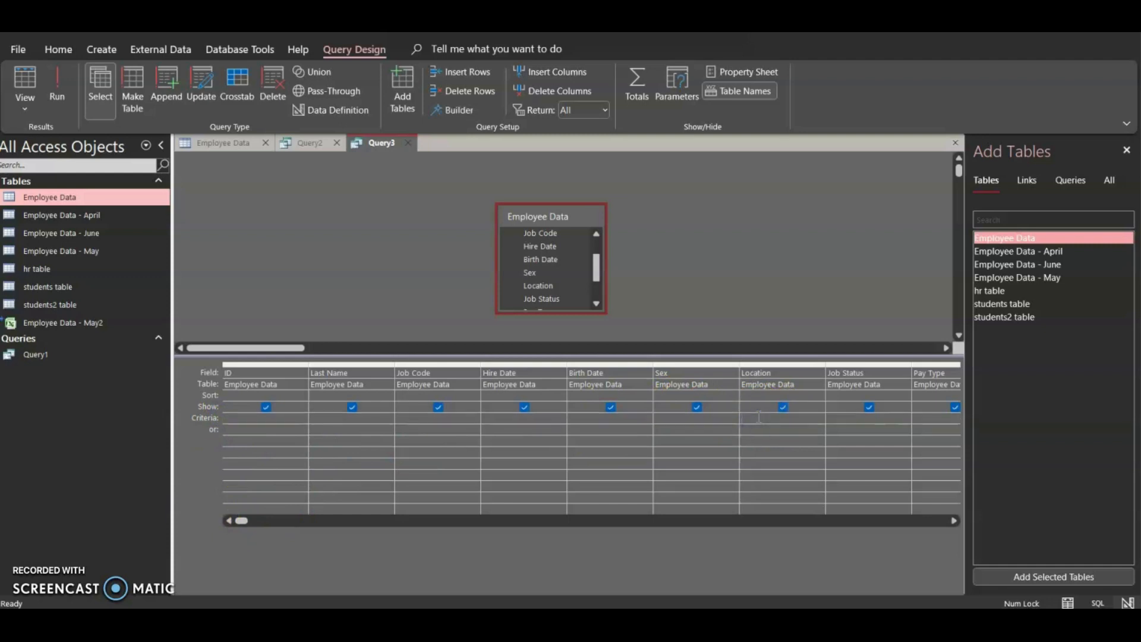
{"action": "type", "text": "Winnipeg"}
{"action": "left_click", "coordinate": [797, 451]}
{"action": "left_click", "coordinate": [57, 86]}
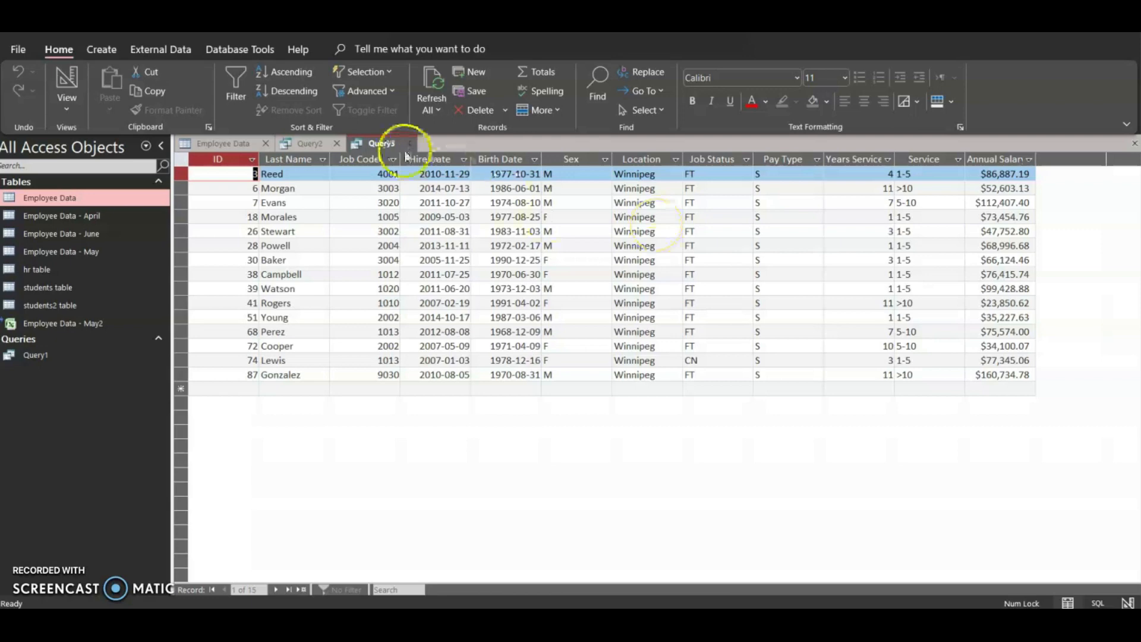
Return to the query design, set the Sex criterion to "M", run the query and check the Sex and Location columns
{"action": "left_click", "coordinate": [66, 80]}
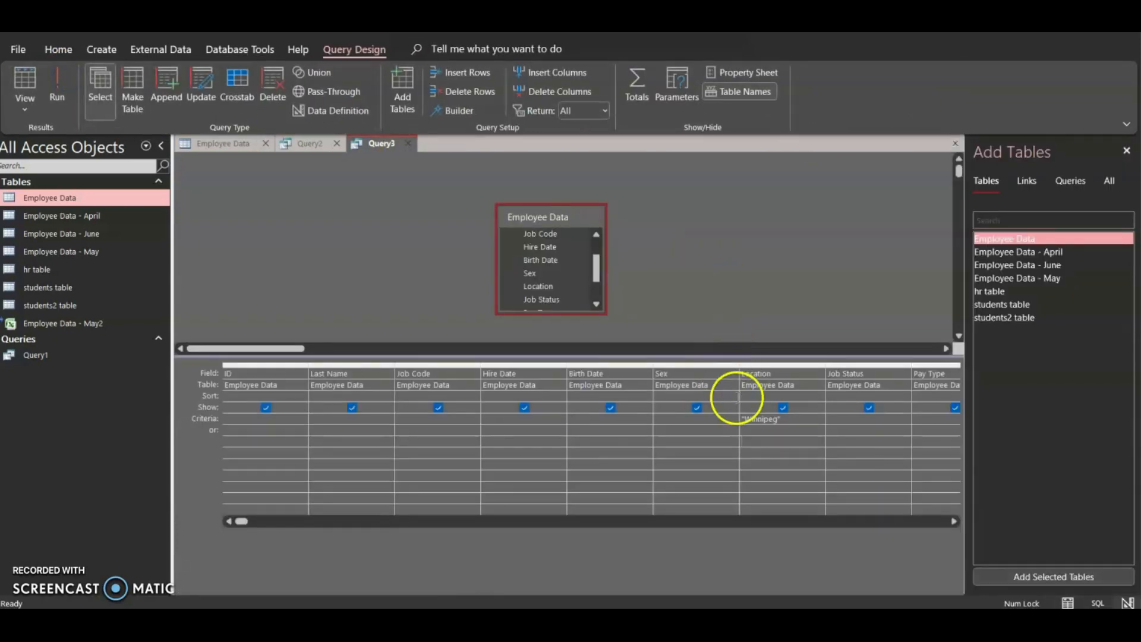
{"action": "left_click", "coordinate": [675, 419]}
{"action": "type", "text": "M"}
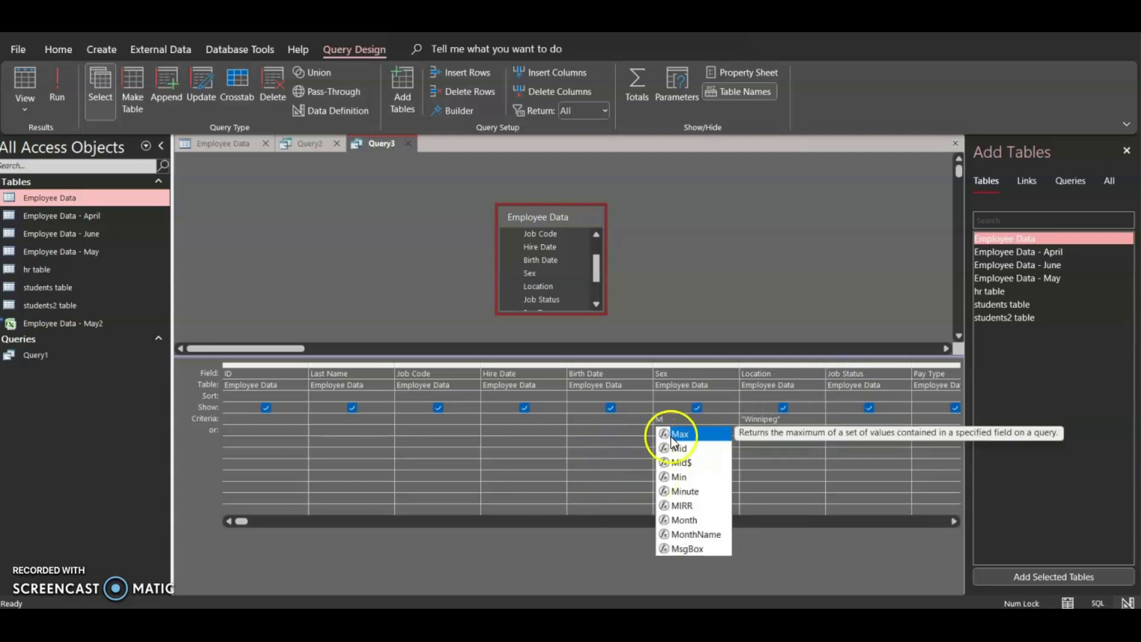
{"action": "left_click", "coordinate": [641, 432]}
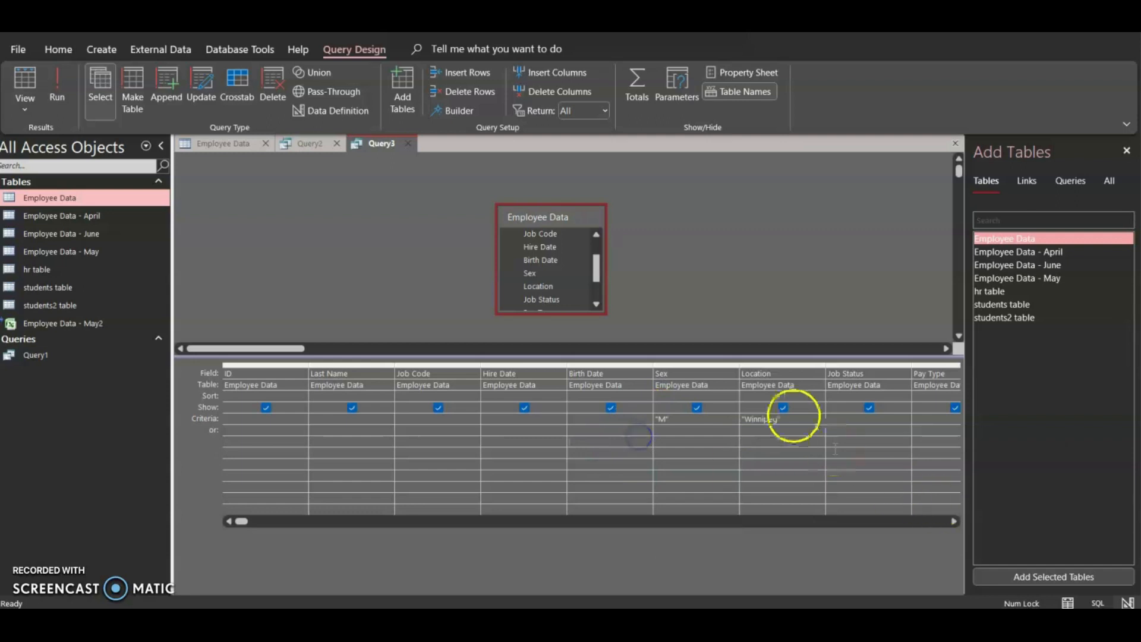
{"action": "left_click", "coordinate": [55, 92]}
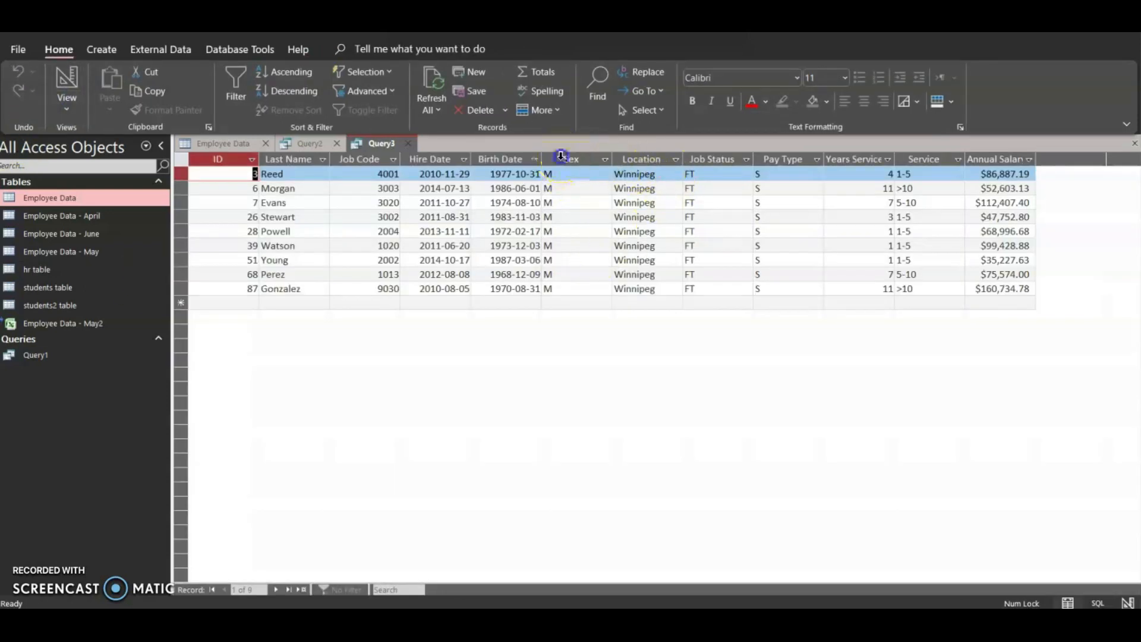
{"action": "left_click", "coordinate": [565, 158]}
{"action": "left_click", "coordinate": [620, 158]}
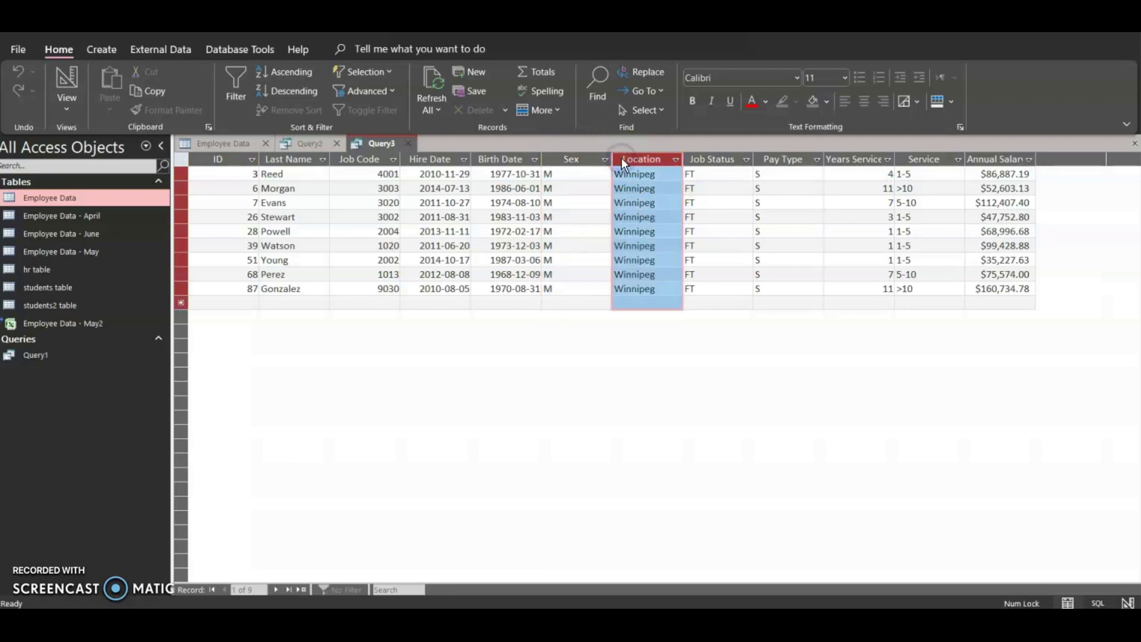
Return to the query design, set the Annual Salary criterion to >=50000 and run the query
{"action": "left_click", "coordinate": [69, 77]}
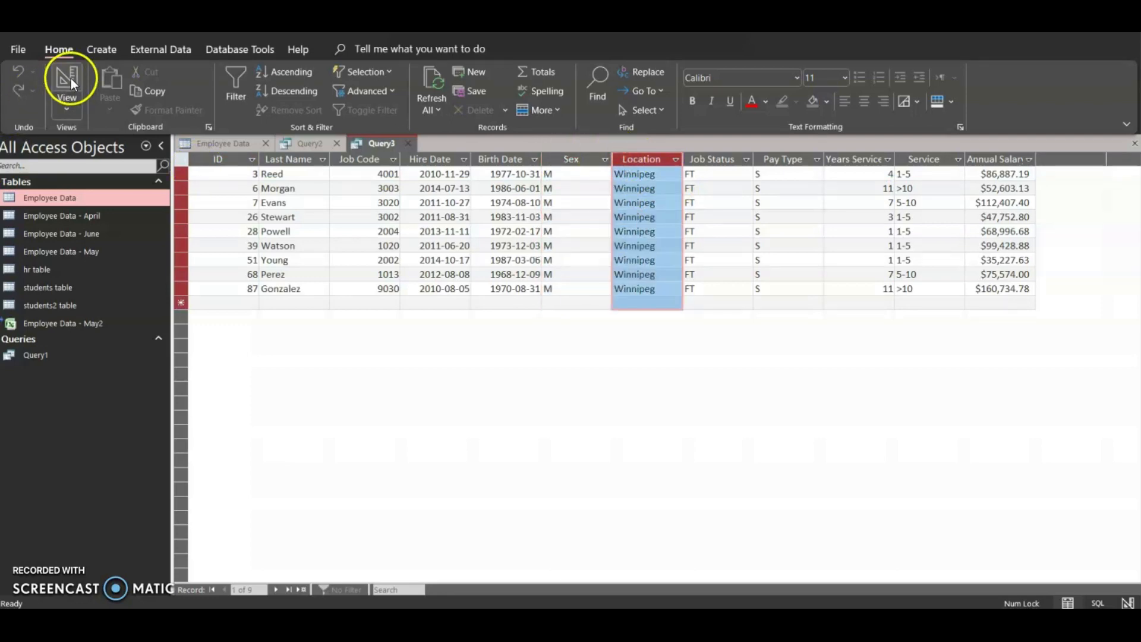
{"action": "scroll", "coordinate": [101, 97], "scroll_direction": "right", "scroll_amount": 4}
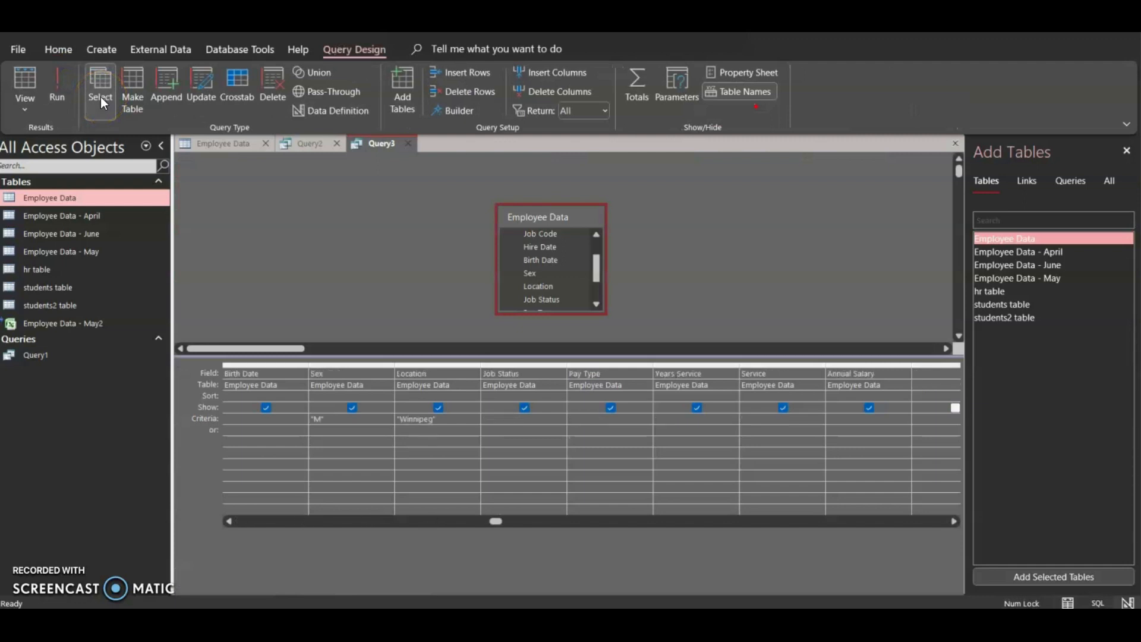
{"action": "left_click", "coordinate": [843, 417]}
{"action": "left_click", "coordinate": [851, 419]}
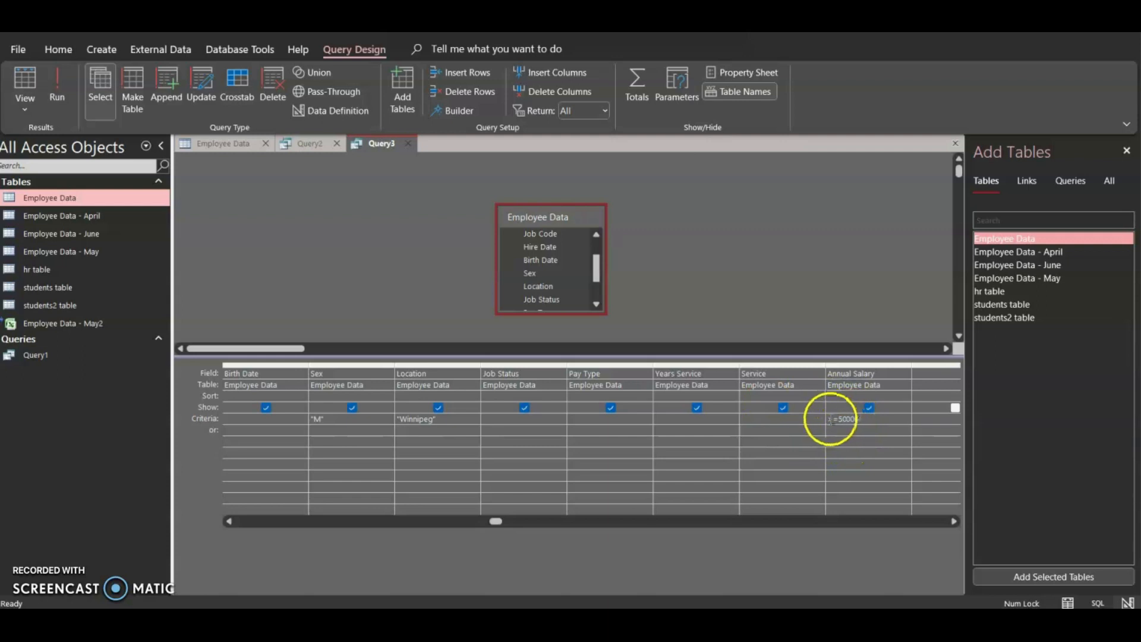
{"action": "left_click", "coordinate": [860, 419]}
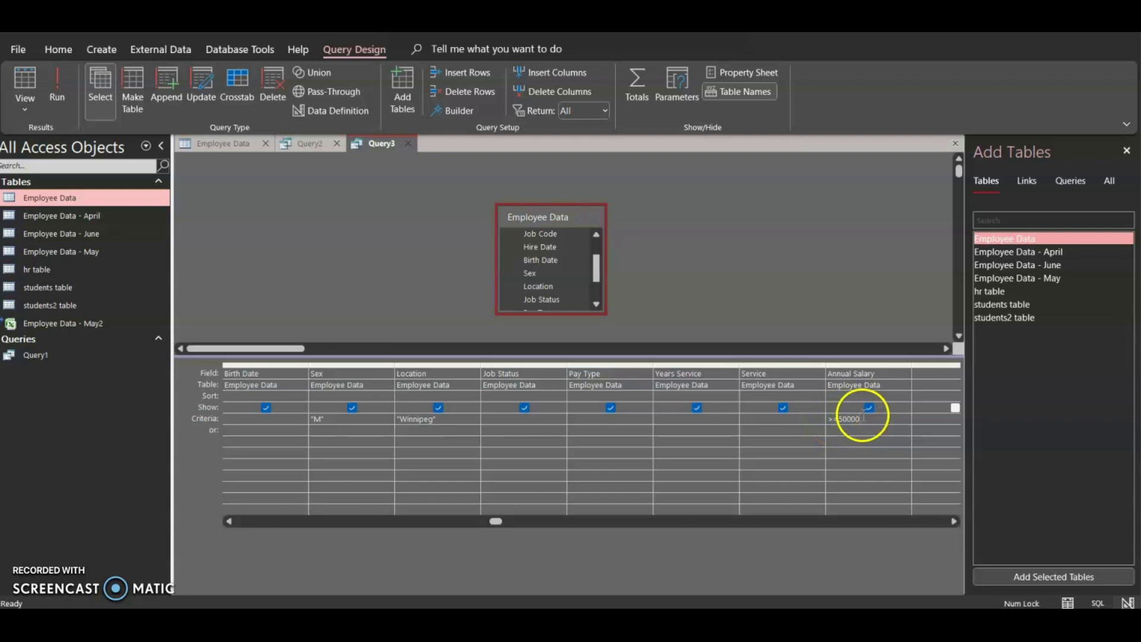
{"action": "left_click", "coordinate": [826, 419]}
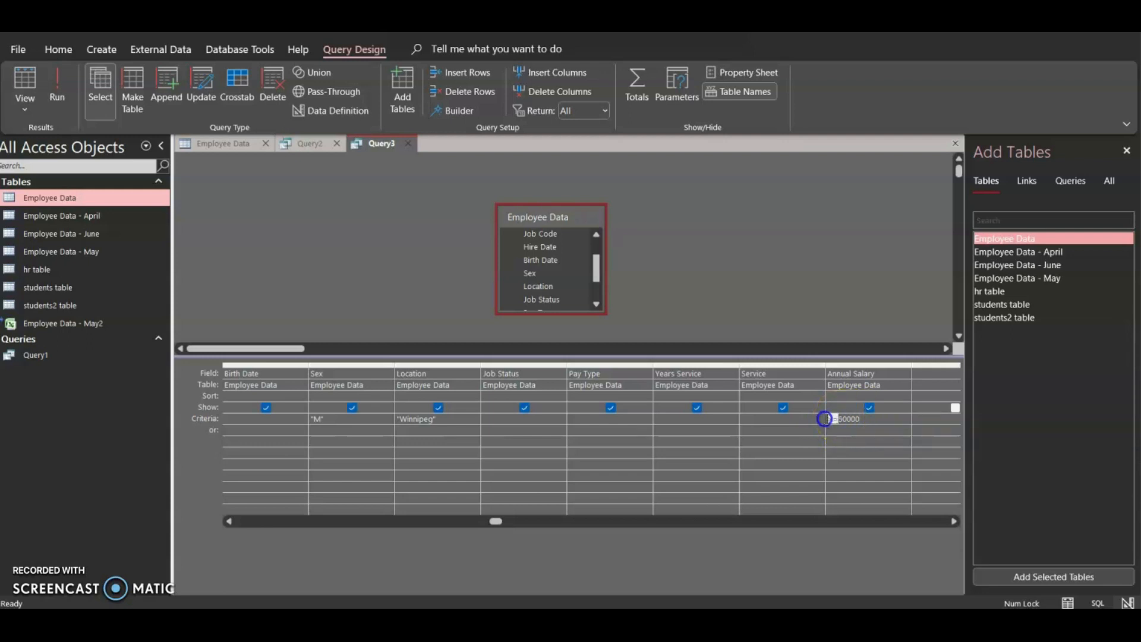
{"action": "left_click", "coordinate": [720, 447]}
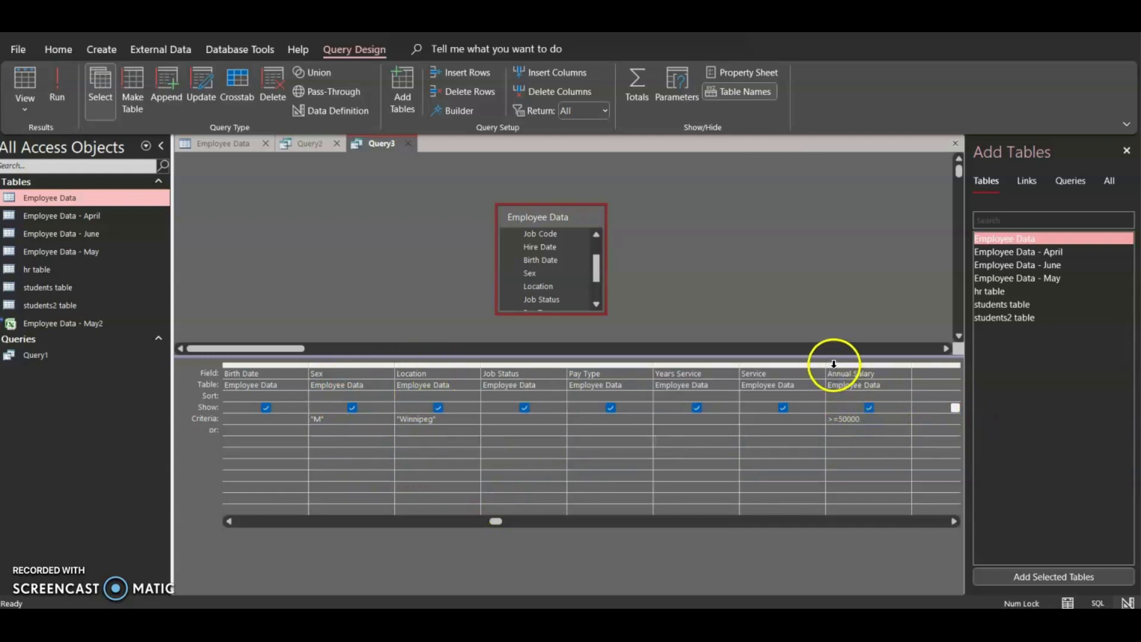
{"action": "left_click", "coordinate": [60, 89]}
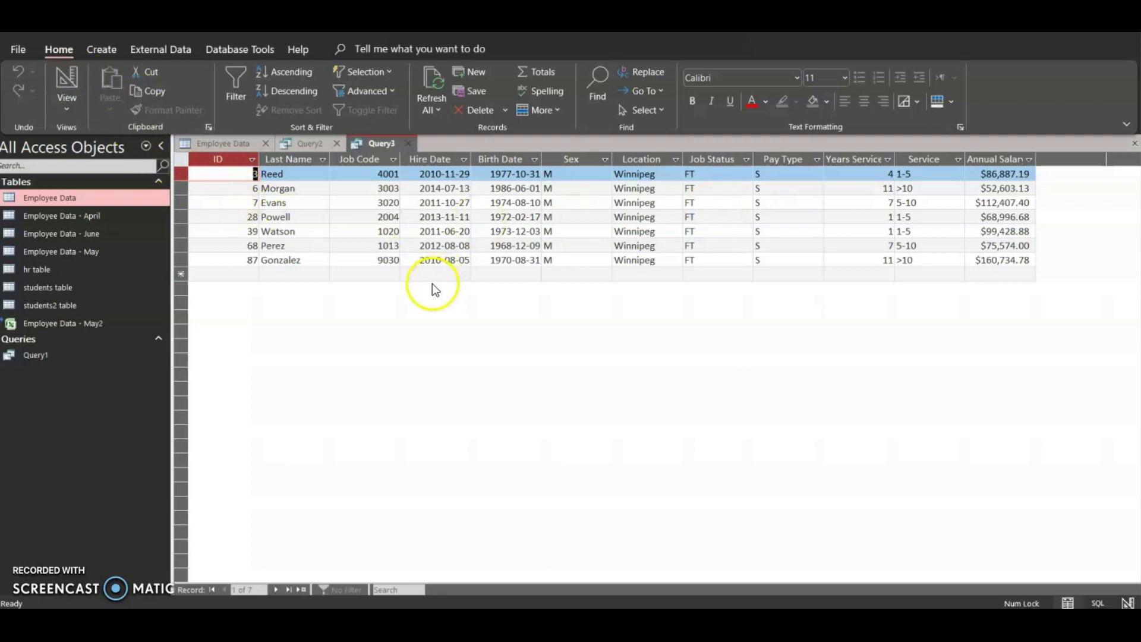
Compare the query's design with its results by rerunning it from design view
{"action": "left_click", "coordinate": [64, 83]}
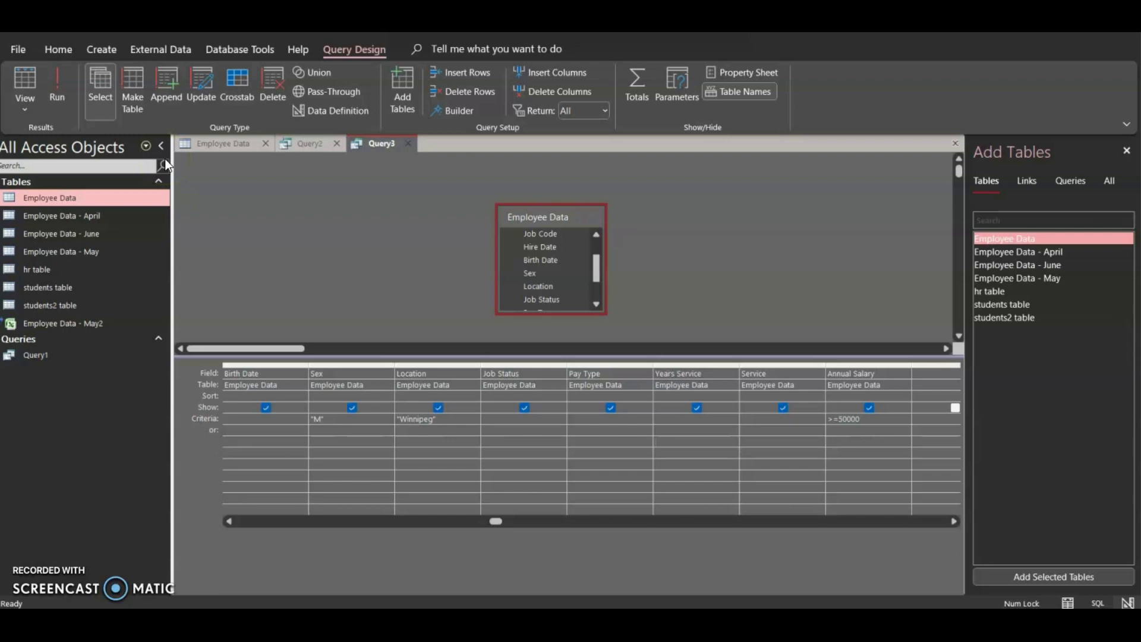
{"action": "left_click", "coordinate": [52, 95]}
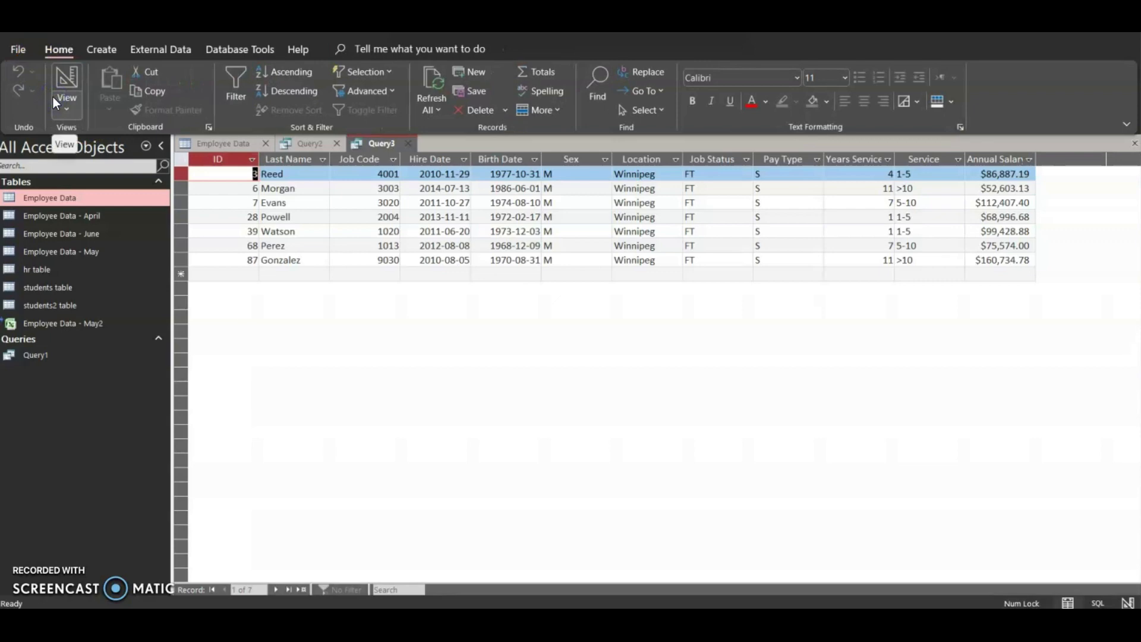
{"action": "left_click", "coordinate": [59, 84]}
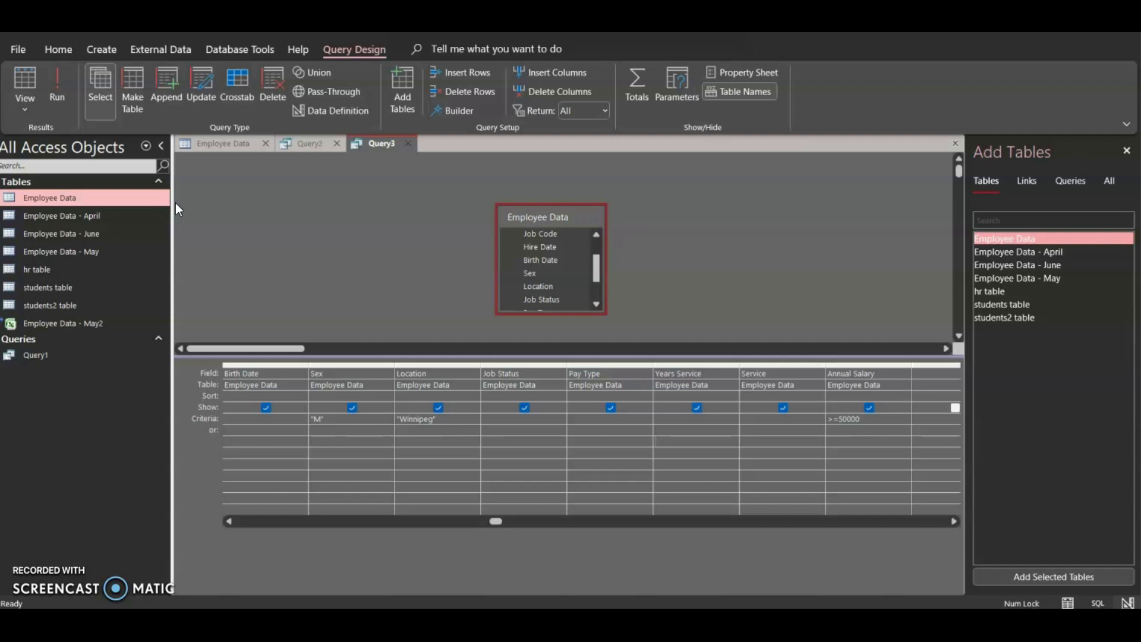
{"action": "left_click", "coordinate": [60, 99]}
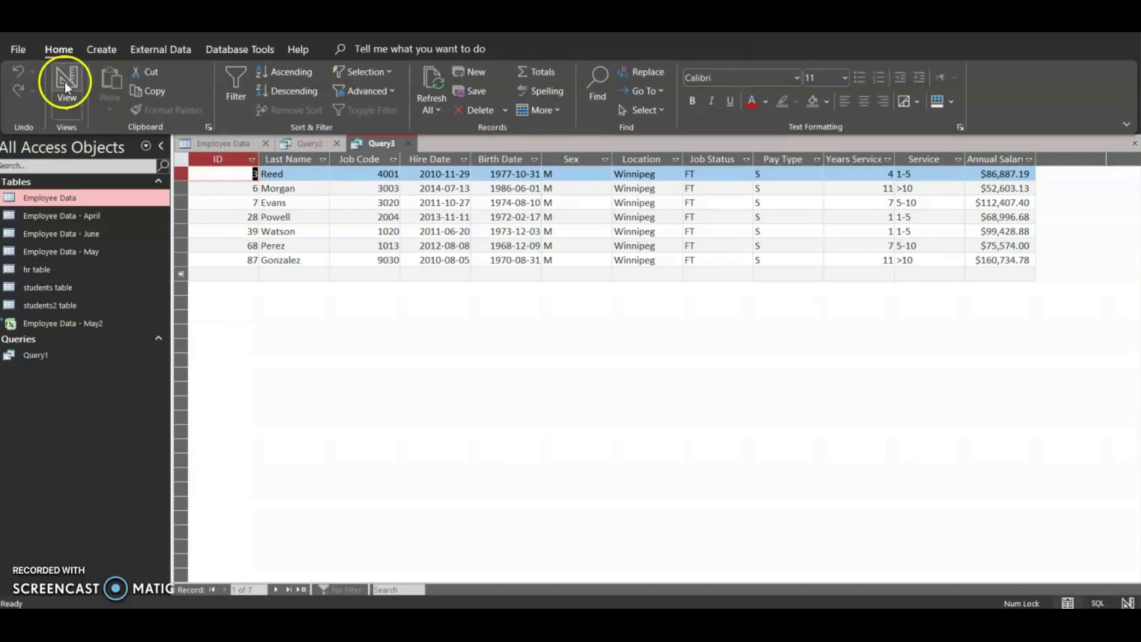
Return to the query design and change it to a make-table query with "Winnipeg Male Employees" as the new table name
{"action": "left_click", "coordinate": [65, 84]}
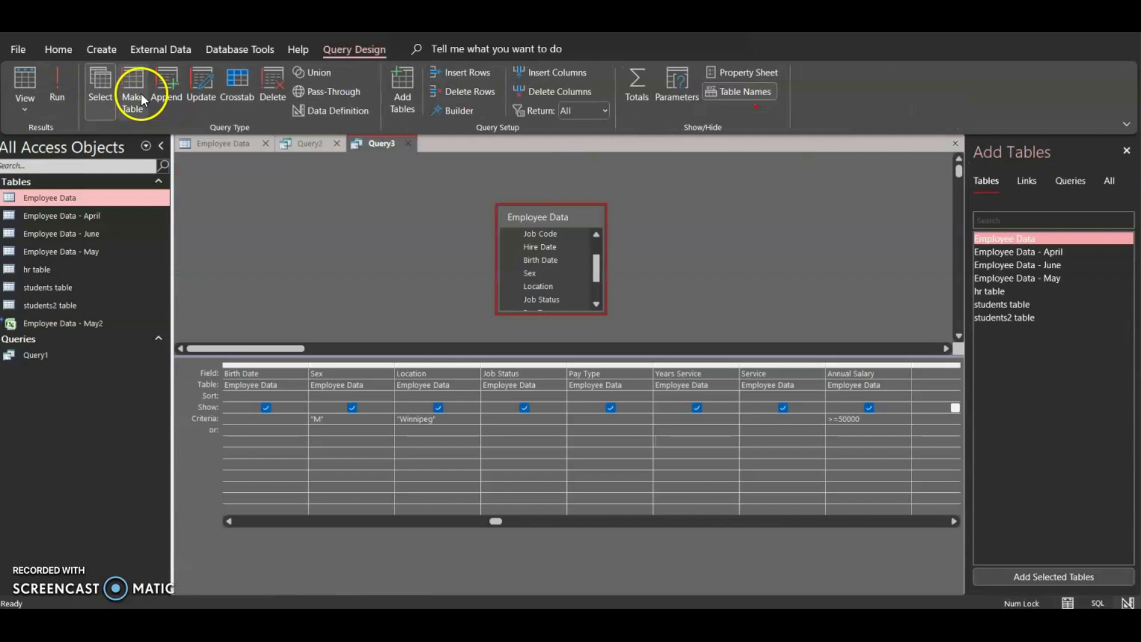
{"action": "left_click", "coordinate": [137, 93]}
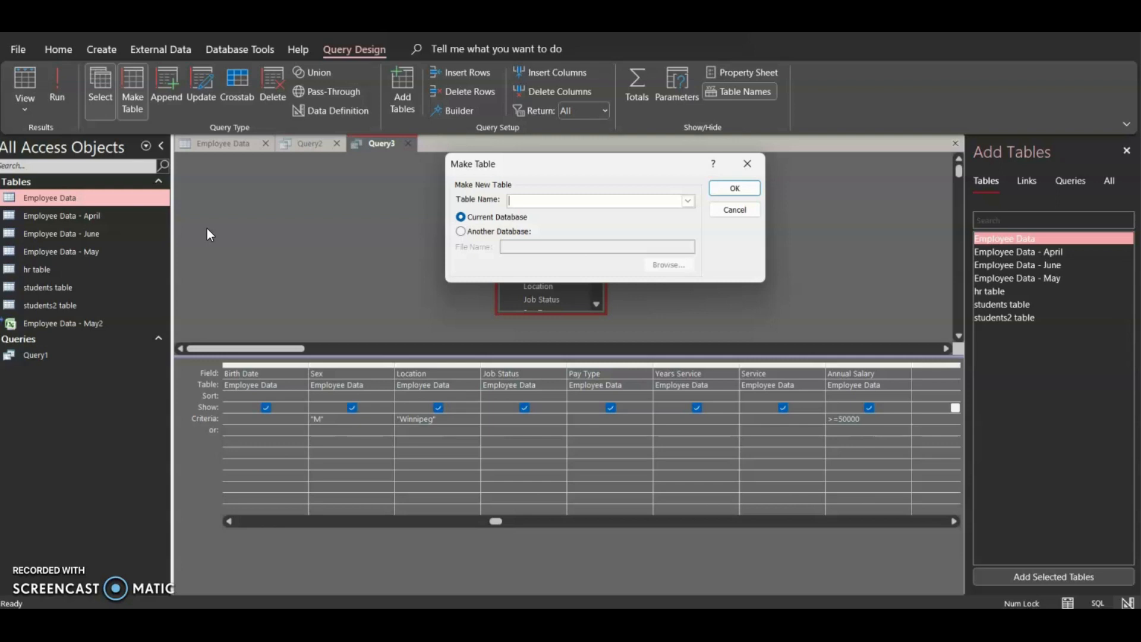
{"action": "type", "text": "Winnipeg Male Employees"}
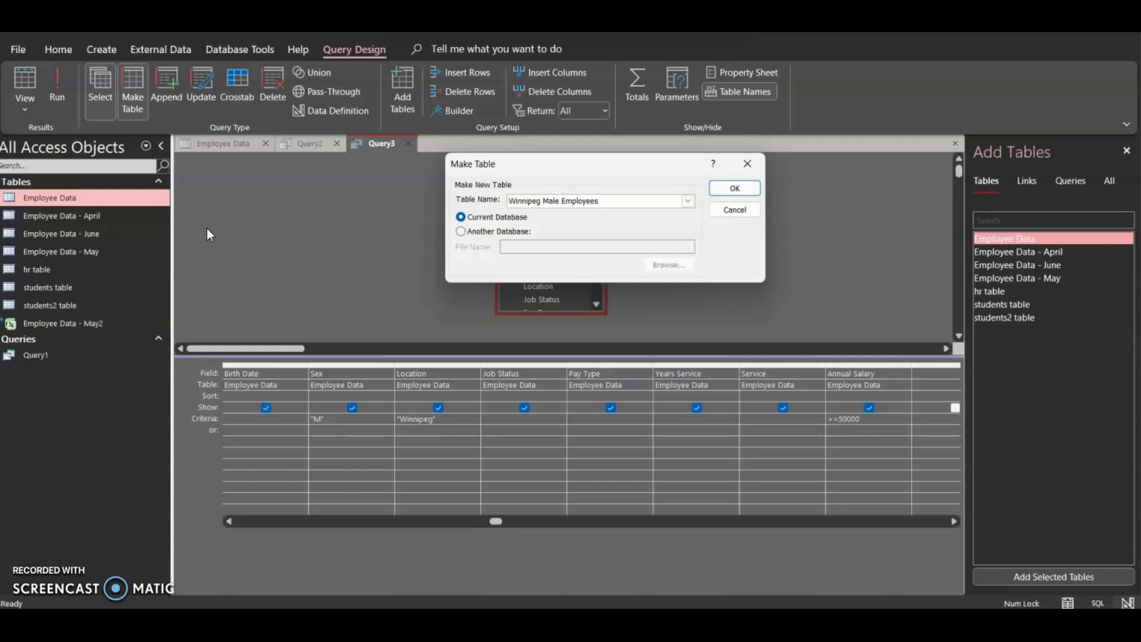
{"action": "left_click", "coordinate": [516, 230]}
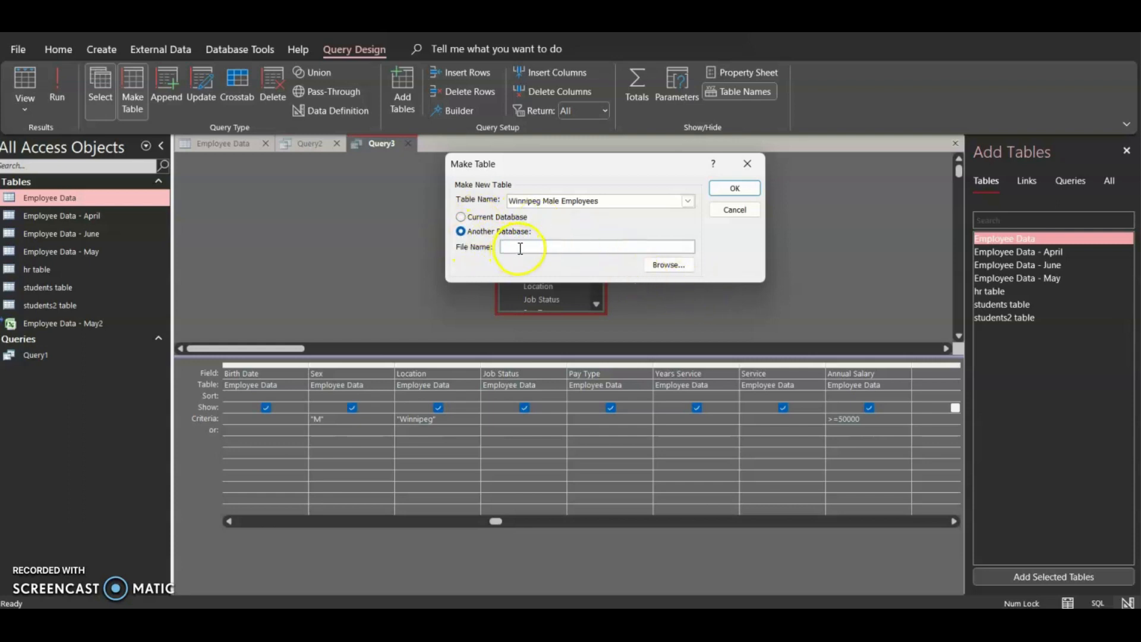
{"action": "left_click", "coordinate": [520, 248]}
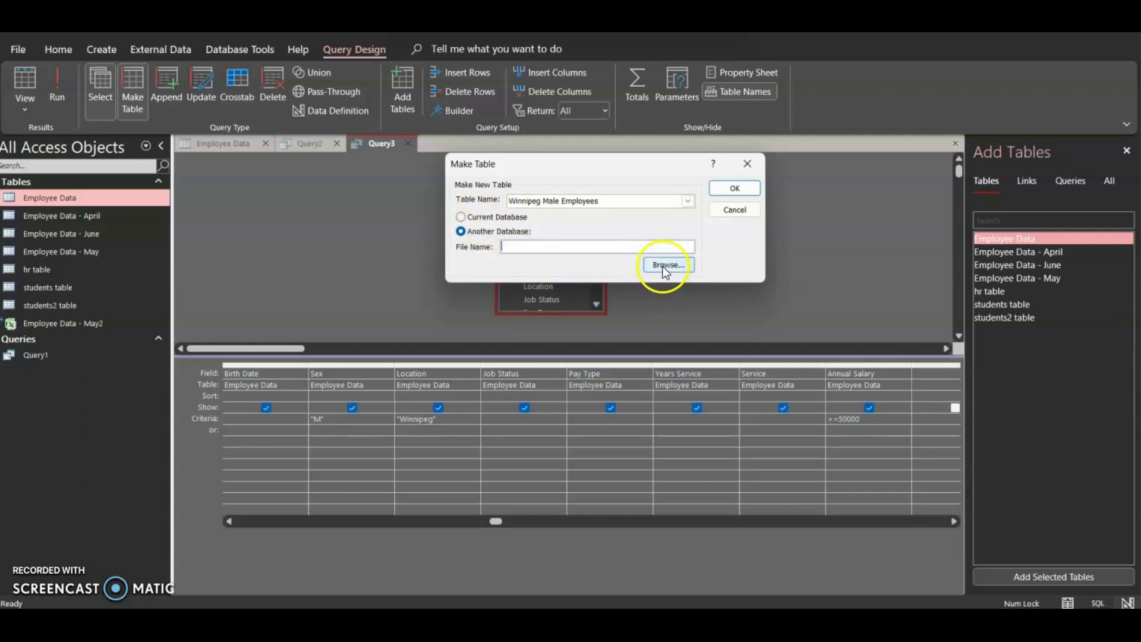
{"action": "left_click", "coordinate": [508, 216]}
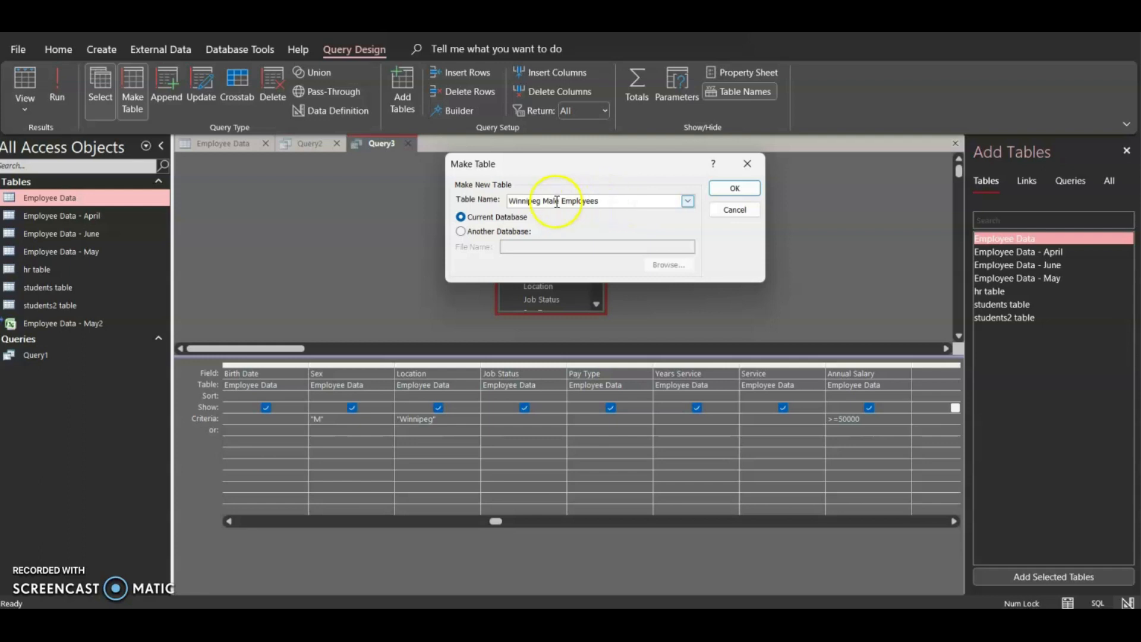
Accept the make-table settings for the current database and run the query, confirming creation of the new table
{"action": "left_click", "coordinate": [718, 191]}
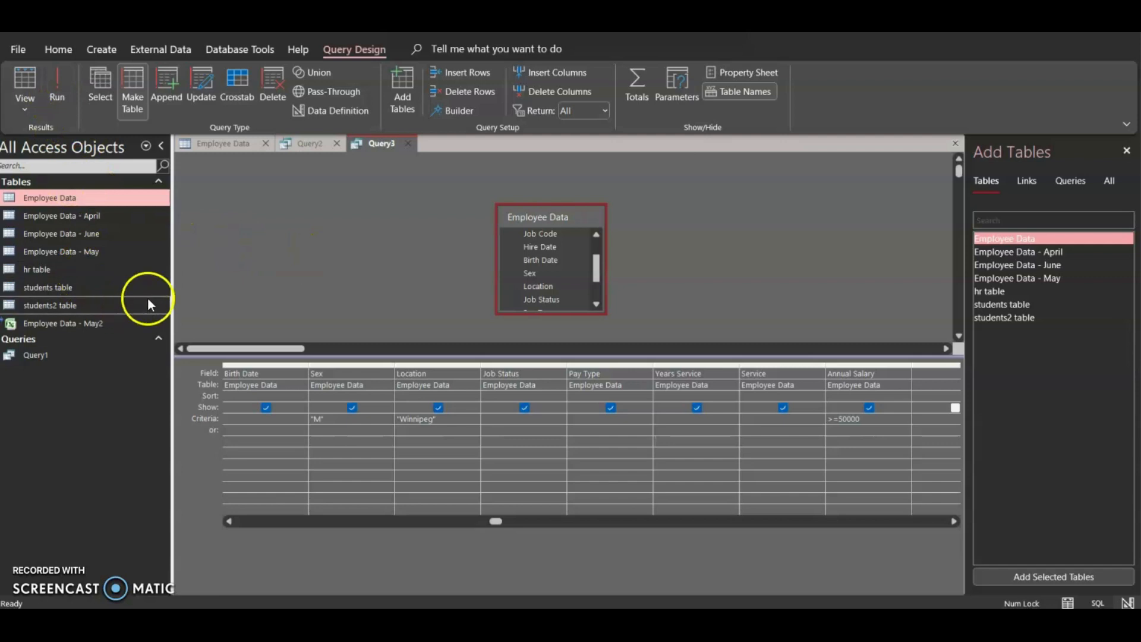
{"action": "left_click", "coordinate": [56, 83]}
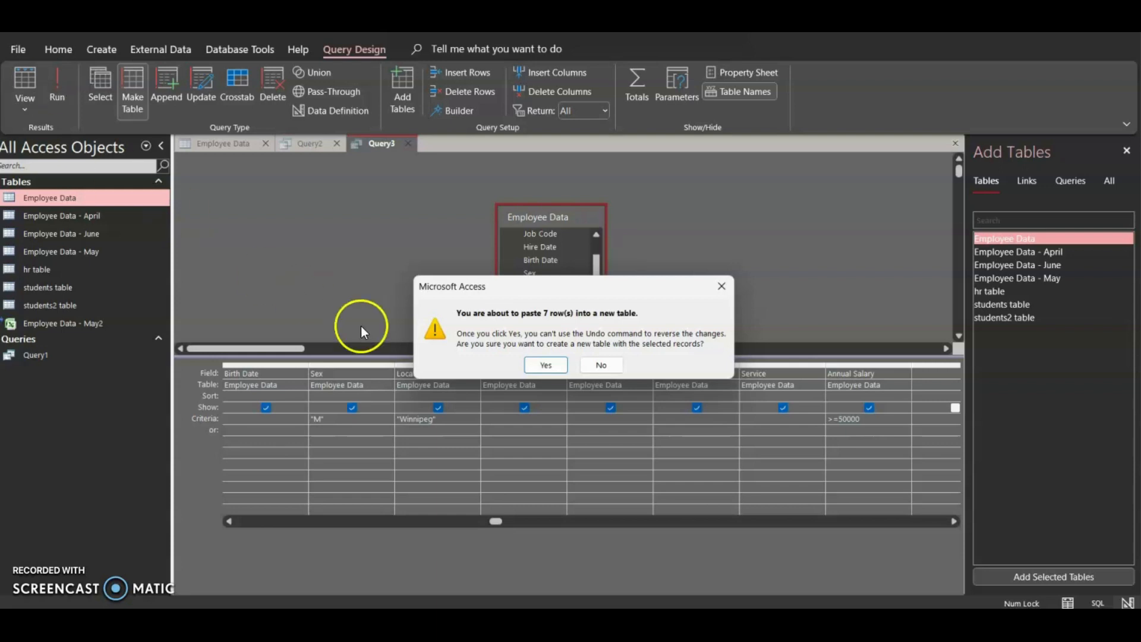
{"action": "left_click", "coordinate": [543, 366]}
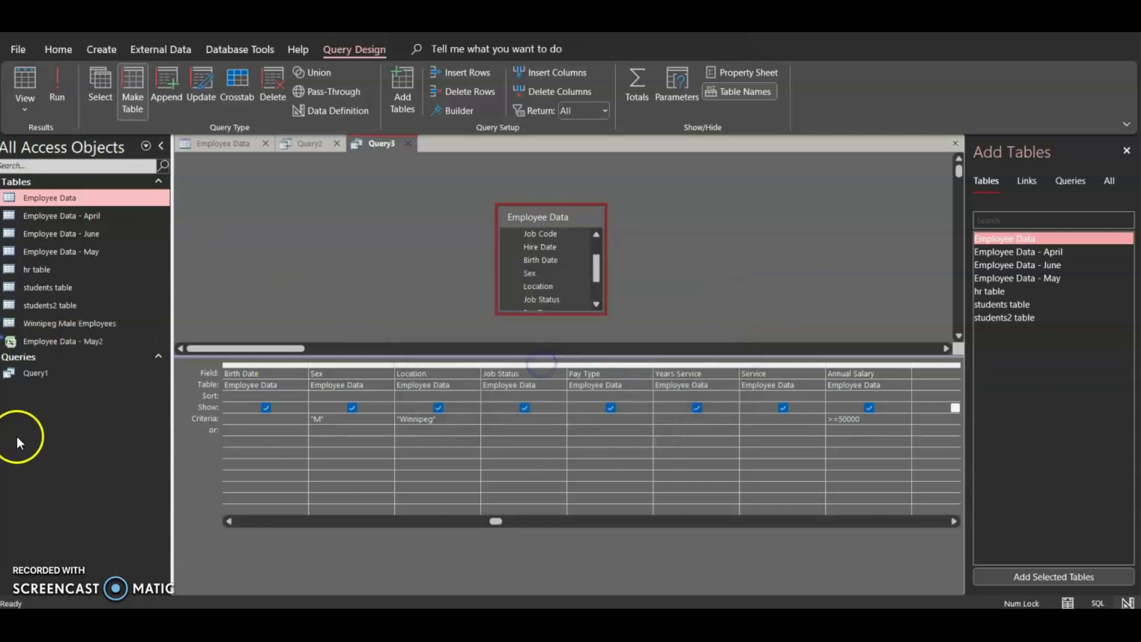
Open the Winnipeg Male Employees table and compare its records with the Query3 results in Datasheet View
{"action": "double_click", "coordinate": [100, 322]}
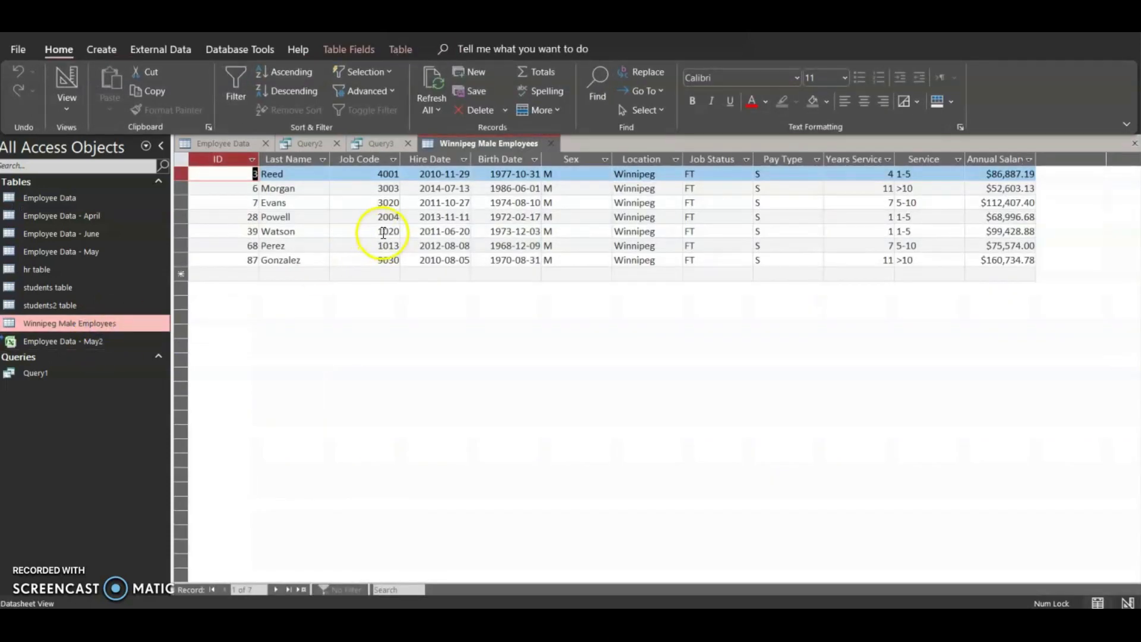
{"action": "left_click", "coordinate": [370, 147]}
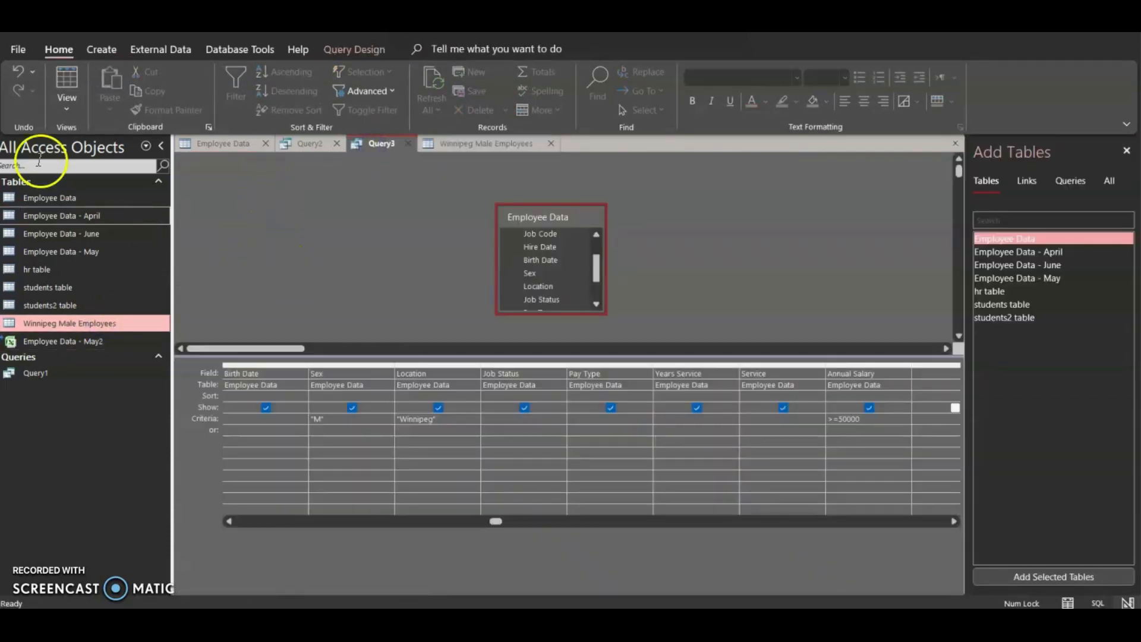
{"action": "left_click", "coordinate": [63, 108]}
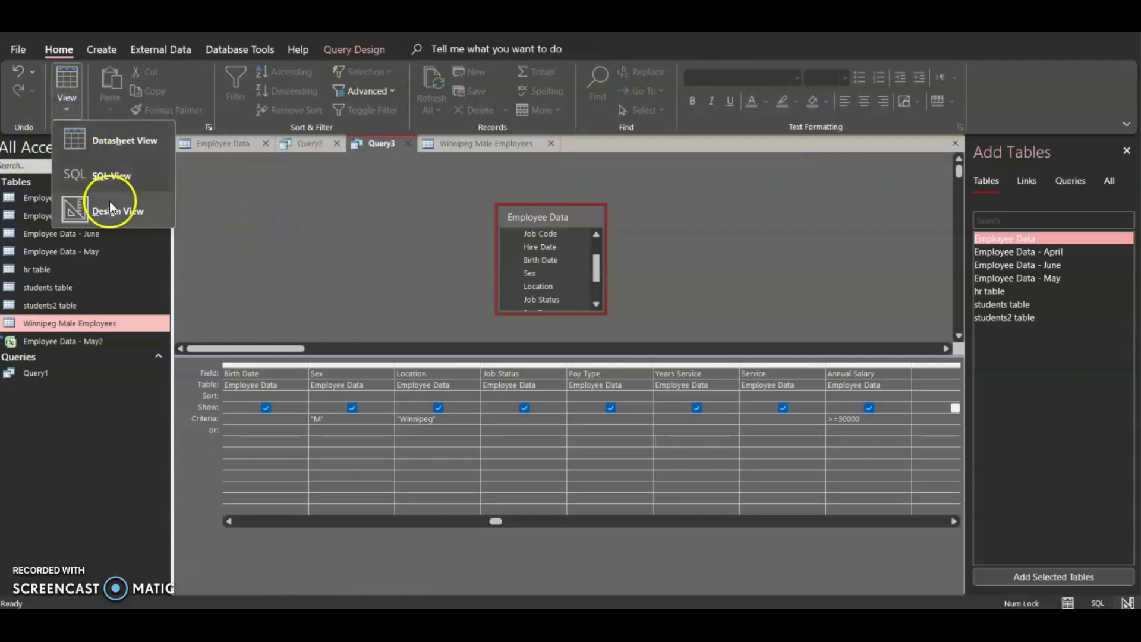
{"action": "left_click", "coordinate": [98, 143]}
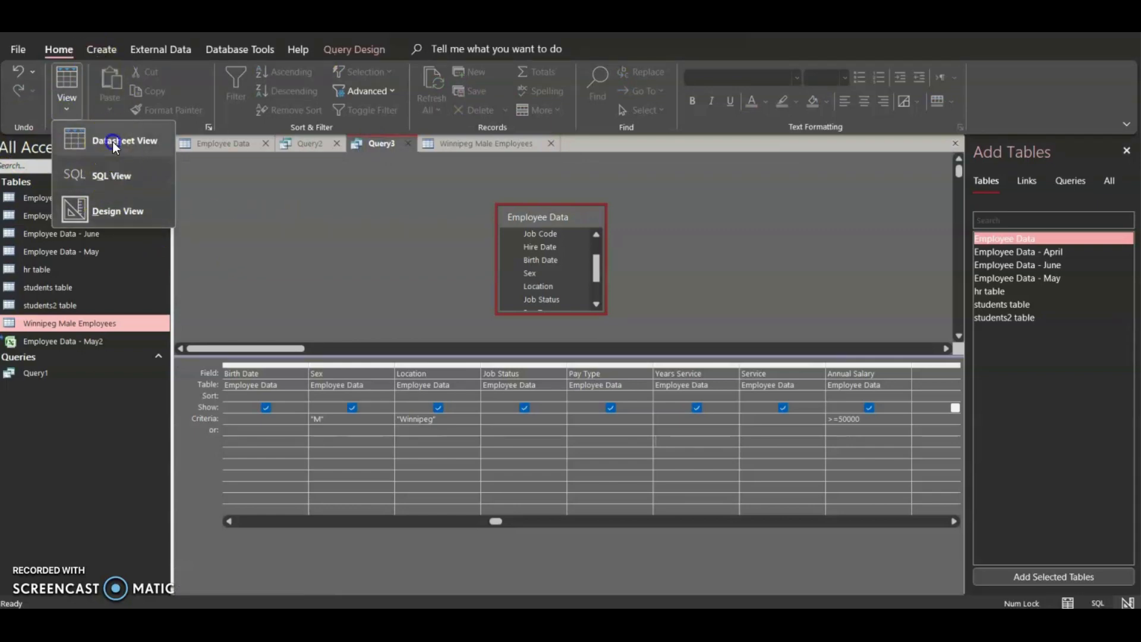
{"action": "left_click", "coordinate": [112, 142]}
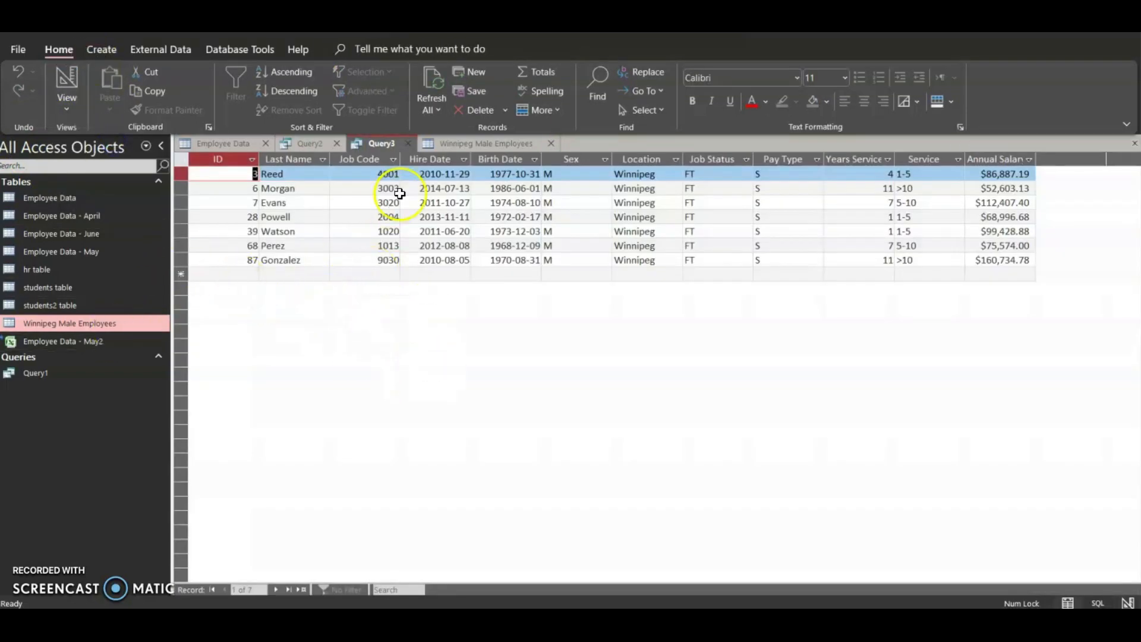
{"action": "left_click", "coordinate": [487, 146]}
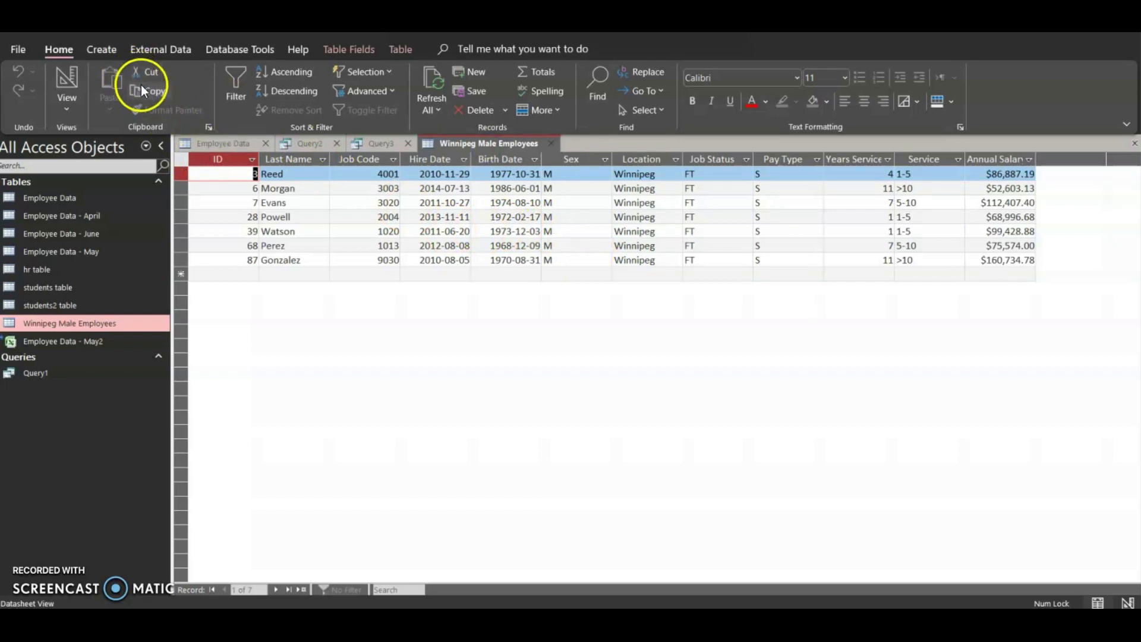
Switch Query3 back to Design View and review its make-table settings, leaving them without changes
{"action": "left_click", "coordinate": [381, 144]}
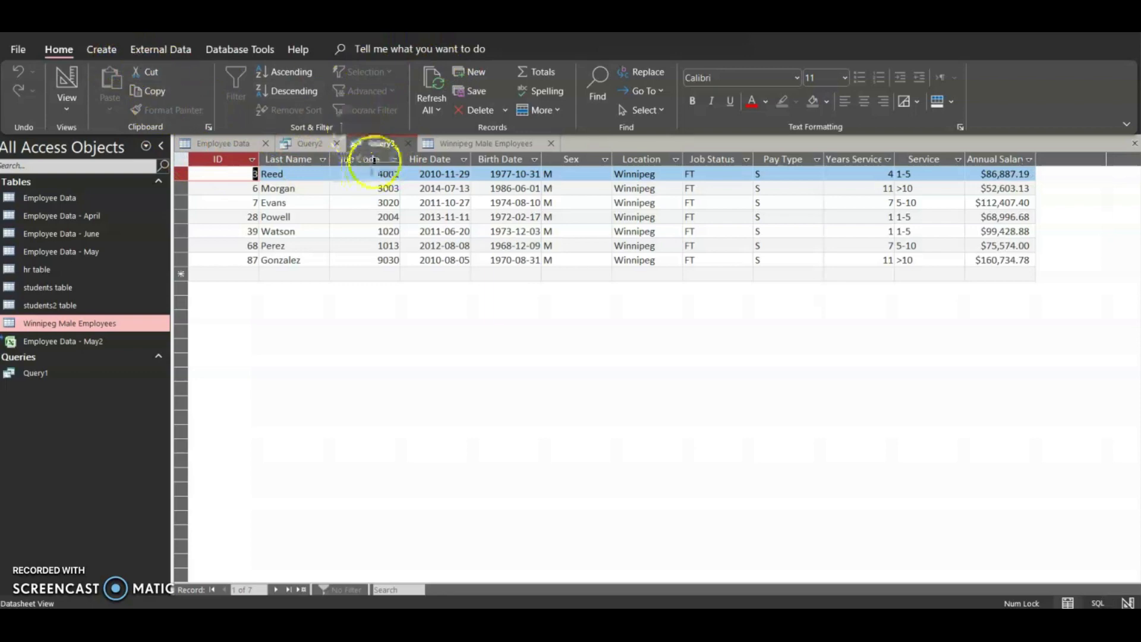
{"action": "right_click", "coordinate": [379, 142]}
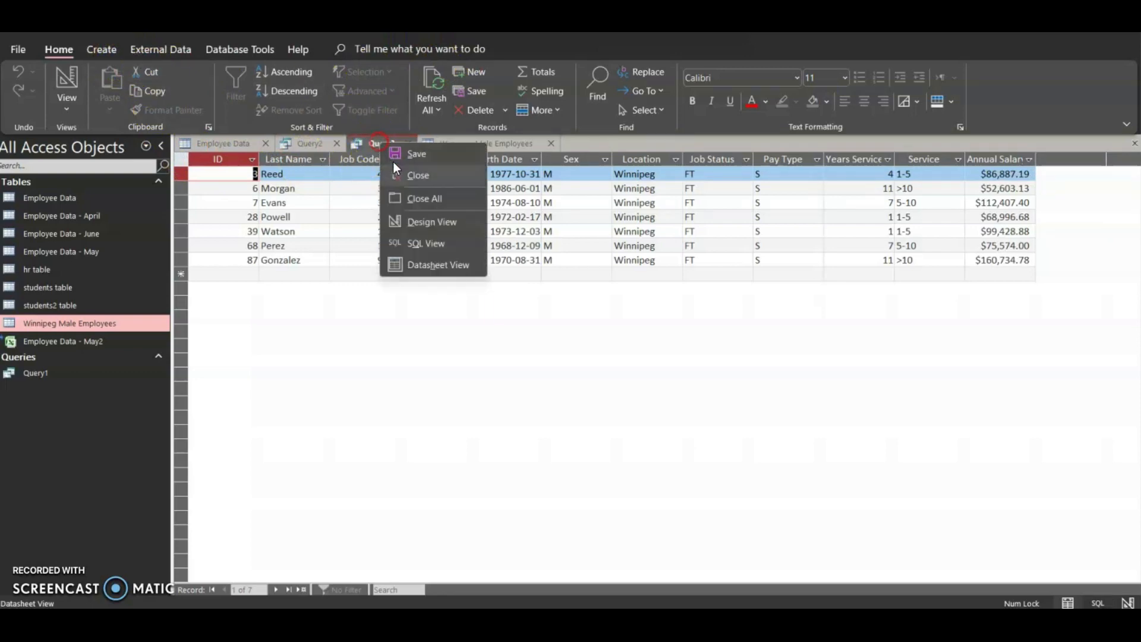
{"action": "left_click", "coordinate": [427, 225]}
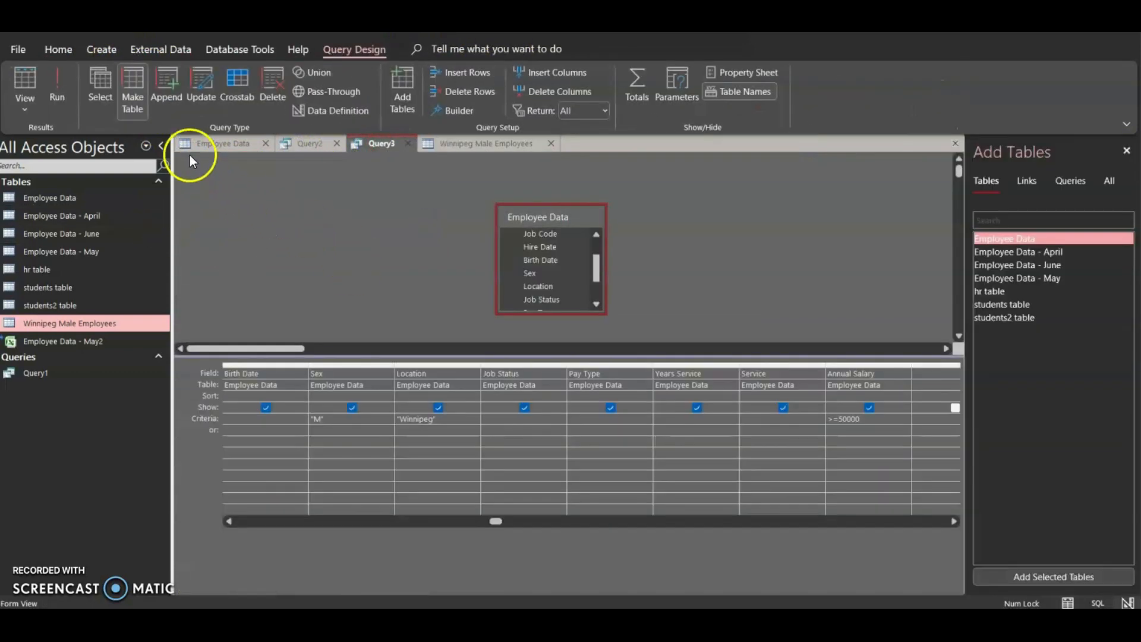
{"action": "left_click", "coordinate": [136, 102]}
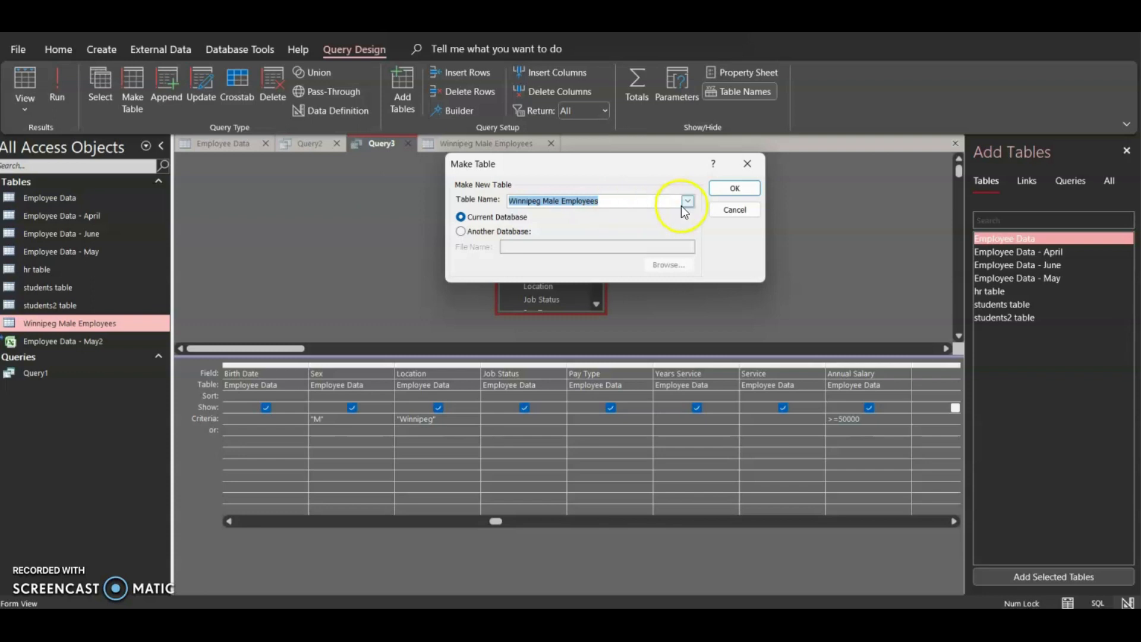
{"action": "left_click", "coordinate": [730, 218]}
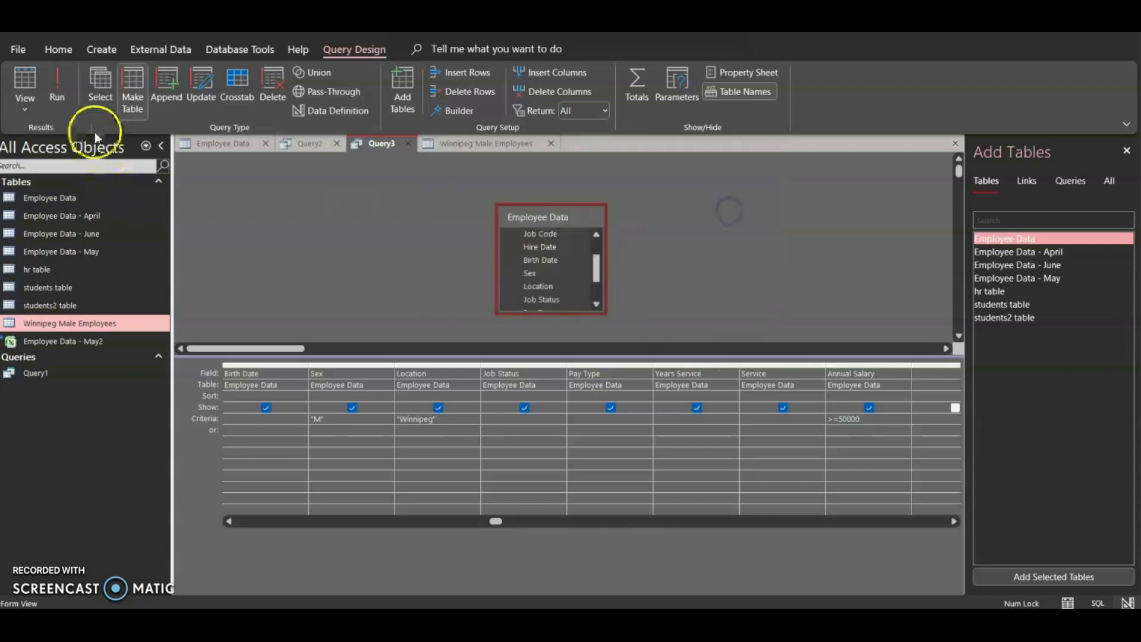